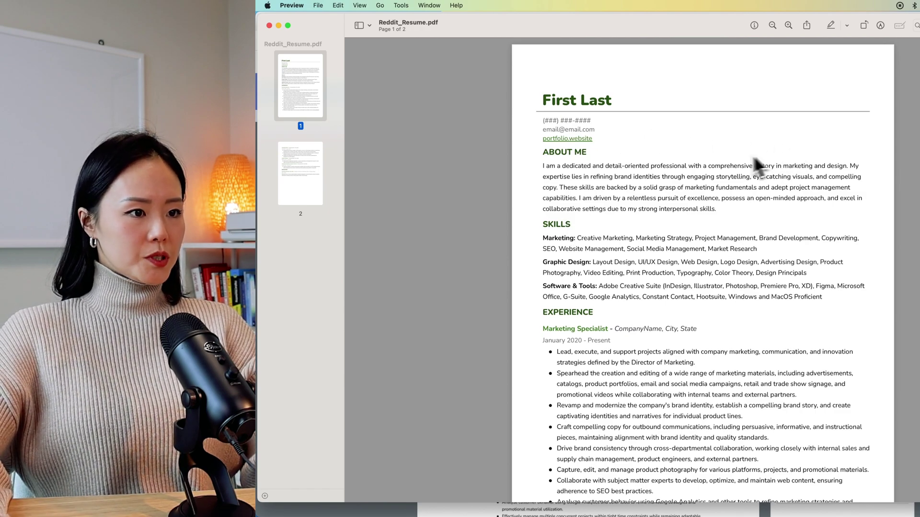
pyautogui.moveTo(544, 103); pyautogui.dragTo(604, 107)
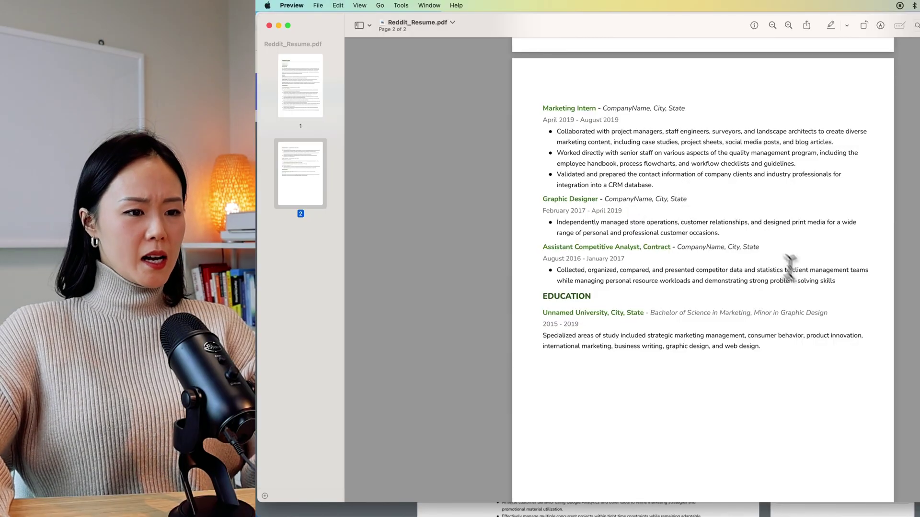
pyautogui.scroll(-1, 789, 266)
pyautogui.scroll(10, 812, 300)
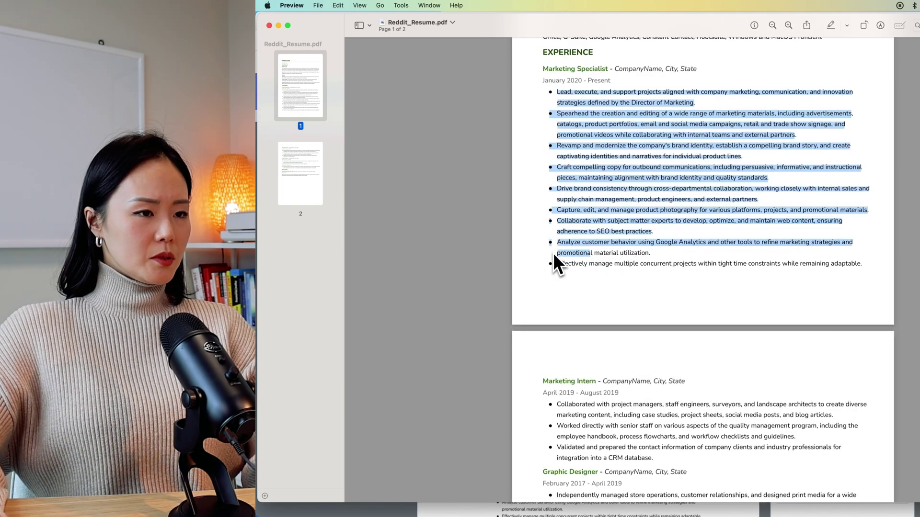
pyautogui.click(574, 270)
pyautogui.scroll(1, 600, 303)
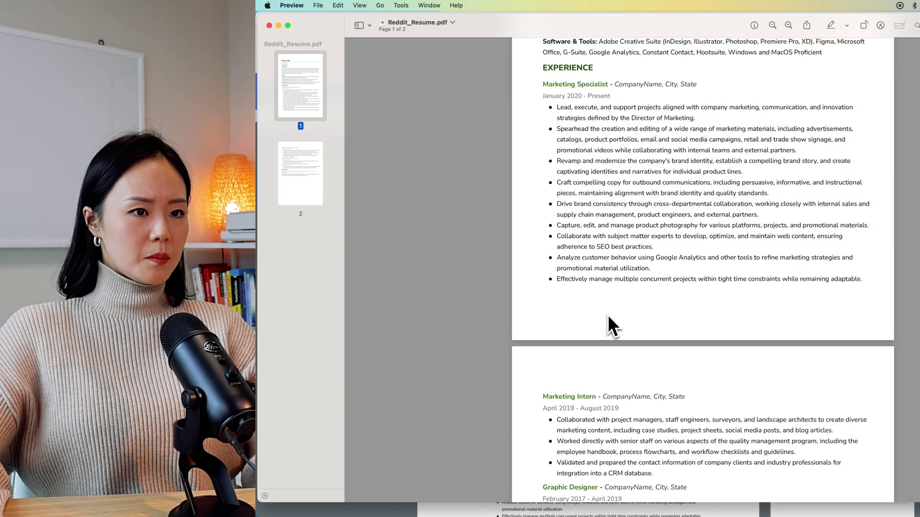
pyautogui.scroll(1, 607, 315)
pyautogui.scroll(-3, 617, 326)
pyautogui.scroll(-1, 618, 333)
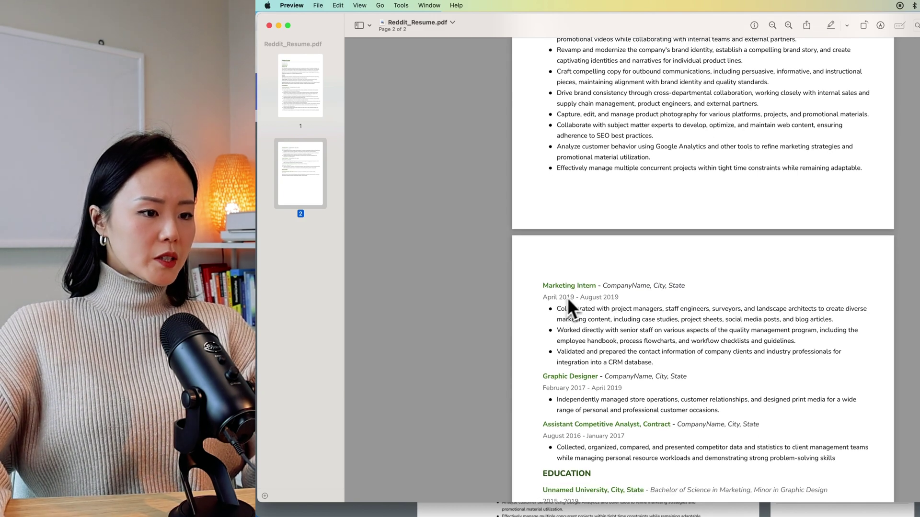
pyautogui.scroll(-1, 586, 345)
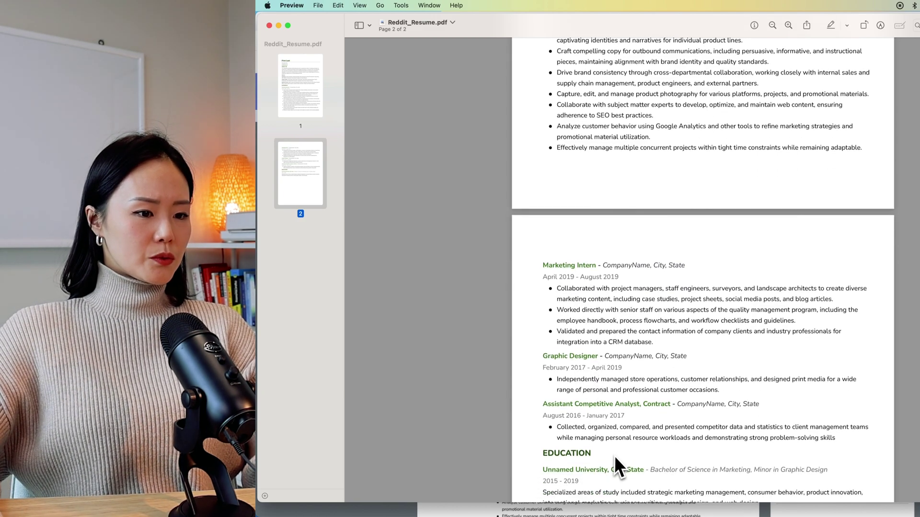
pyautogui.scroll(-1, 611, 449)
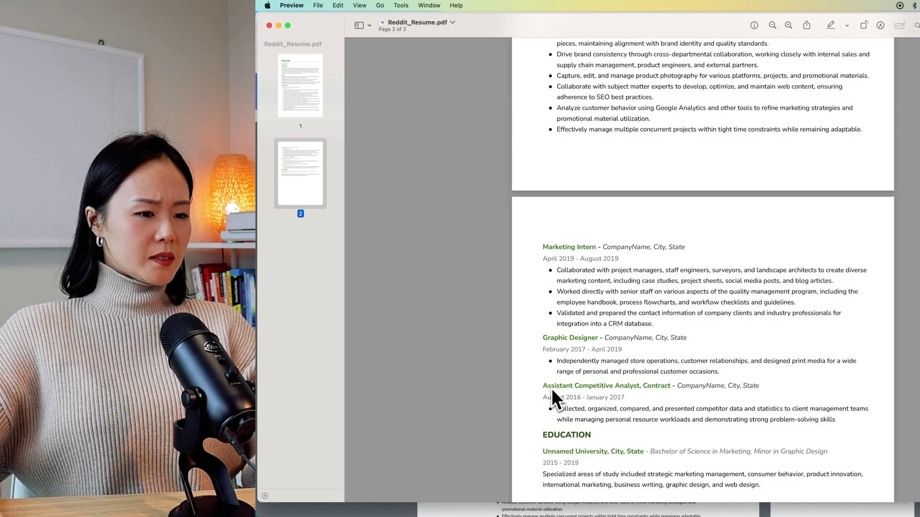
pyautogui.scroll(-2, 575, 410)
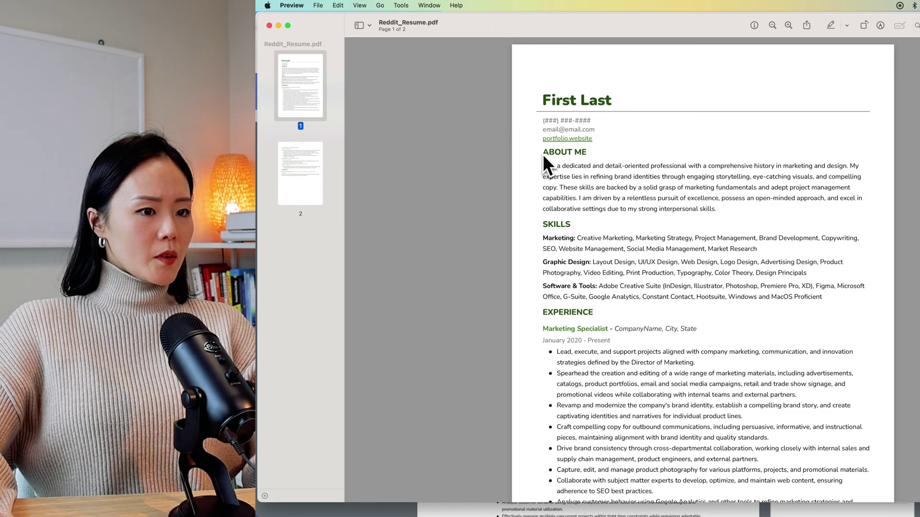
pyautogui.moveTo(542, 153); pyautogui.dragTo(734, 193)
pyautogui.click(743, 218)
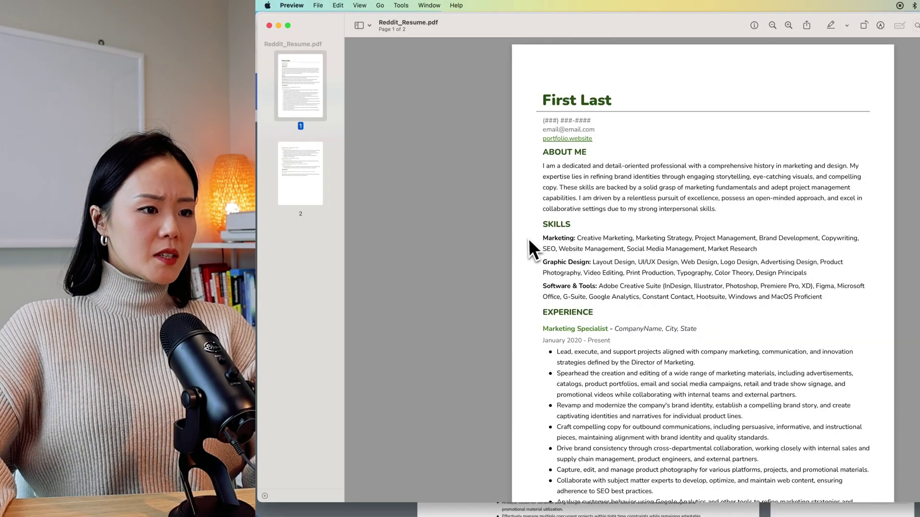
pyautogui.moveTo(544, 228); pyautogui.dragTo(843, 293)
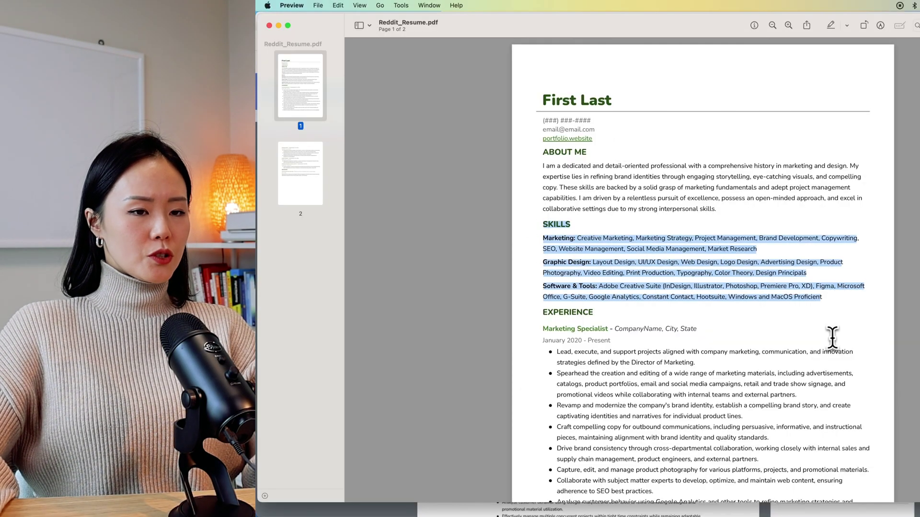
pyautogui.scroll(-3, 832, 336)
pyautogui.scroll(-5, 704, 266)
pyautogui.scroll(-4, 690, 463)
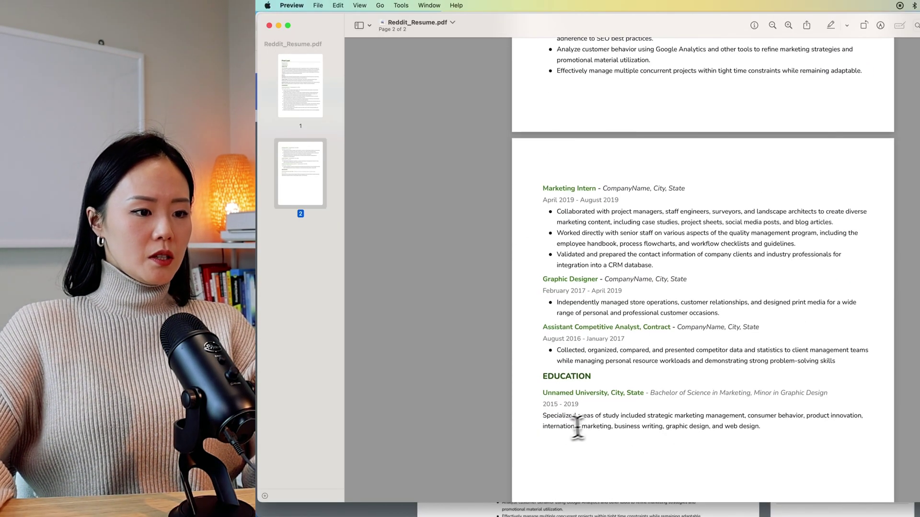
pyautogui.scroll(4, 552, 445)
pyautogui.scroll(5, 556, 359)
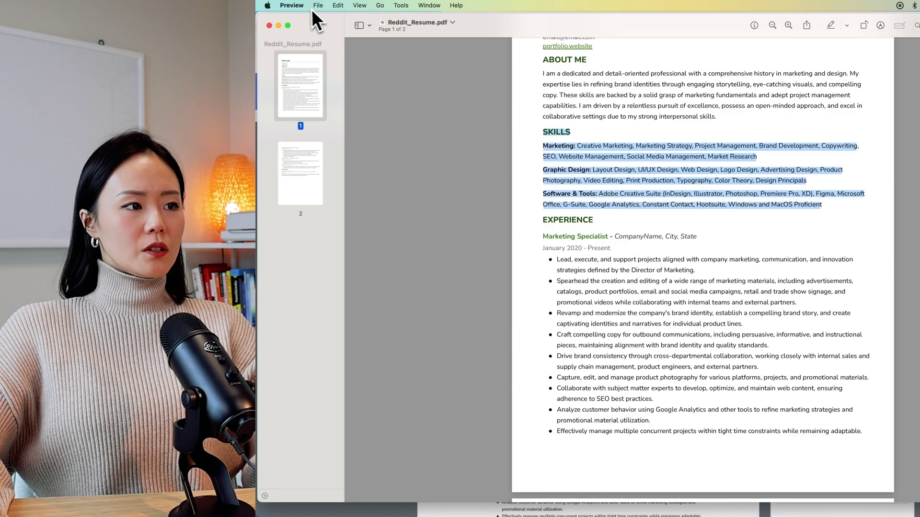
# Step: Open the remote Global Integrated Marketing Program Specialist LinkedIn posting and expand its full description
pyautogui.click(678, 23)
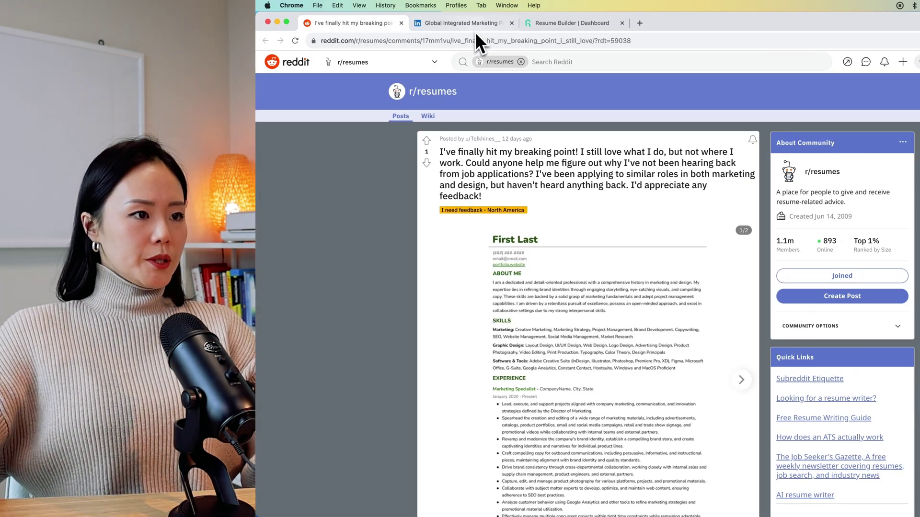
pyautogui.click(477, 28)
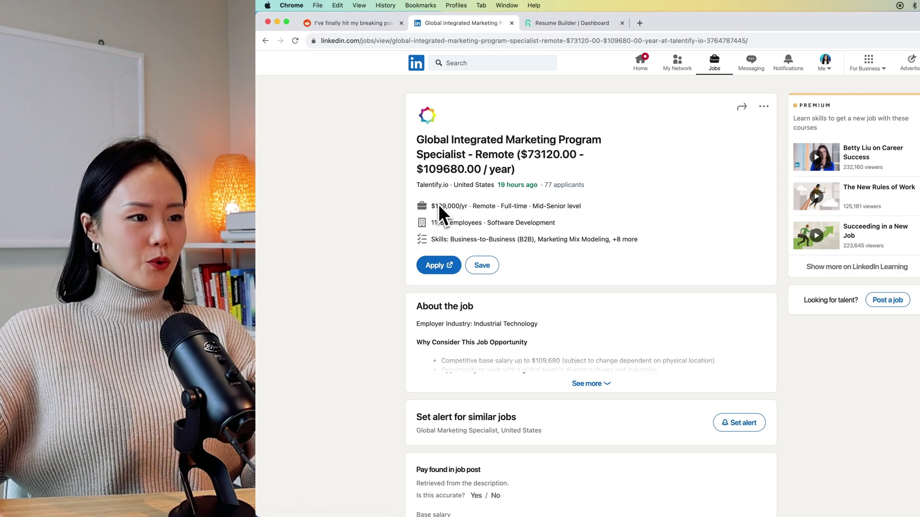
pyautogui.click(593, 383)
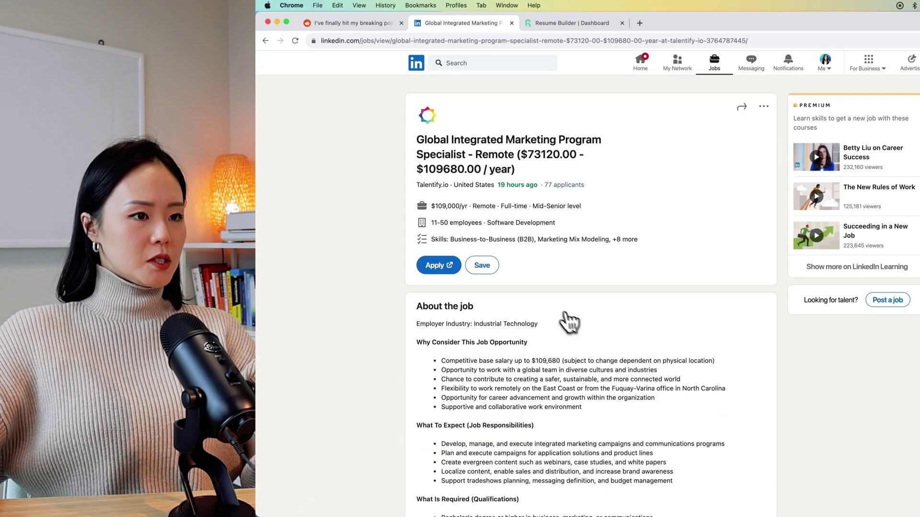
pyautogui.scroll(-1, 576, 316)
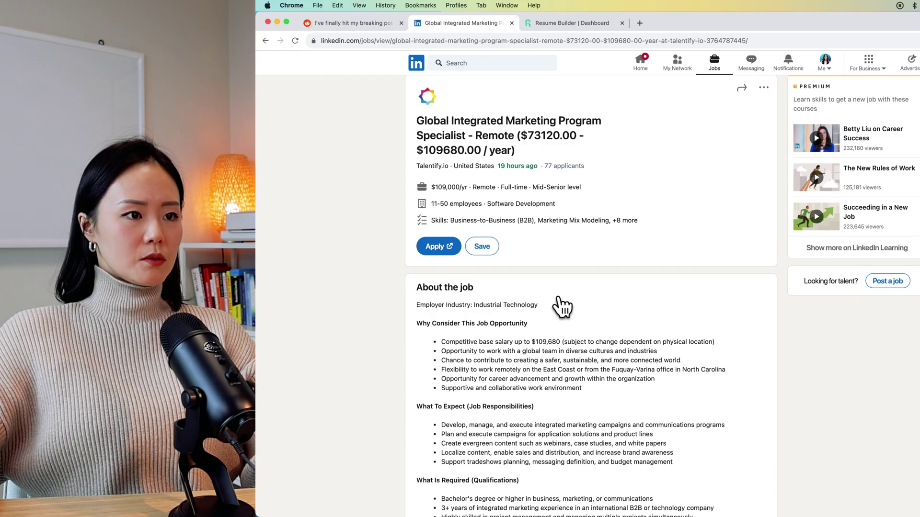
# Step: Start a new Marketing, Junior-level resume imported from the earlier resume PDF
pyautogui.click(575, 23)
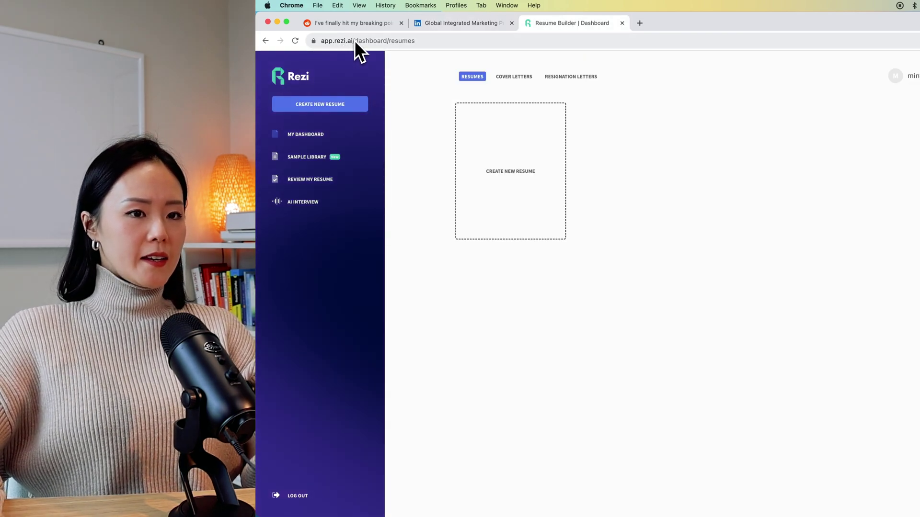
pyautogui.click(482, 178)
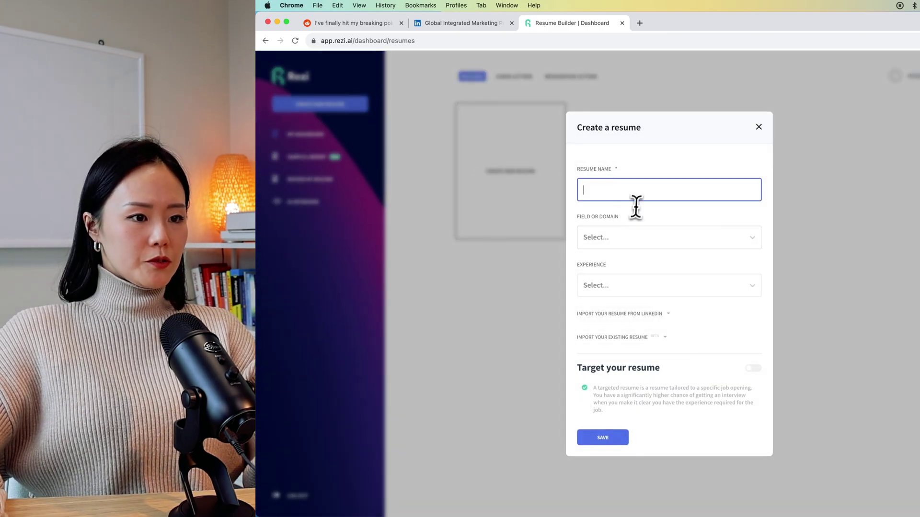
pyautogui.write('David Smith_Resume')
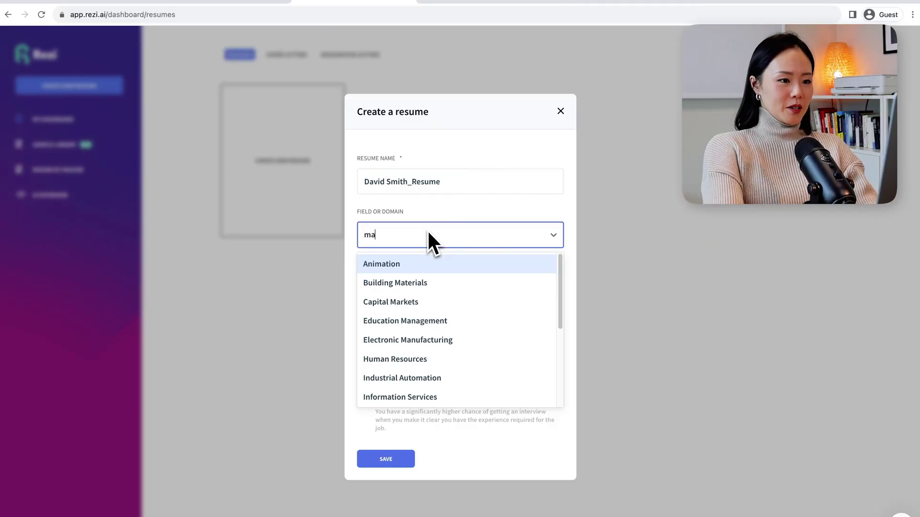
pyautogui.write('rketing')
pyautogui.click(424, 263)
pyautogui.click(421, 288)
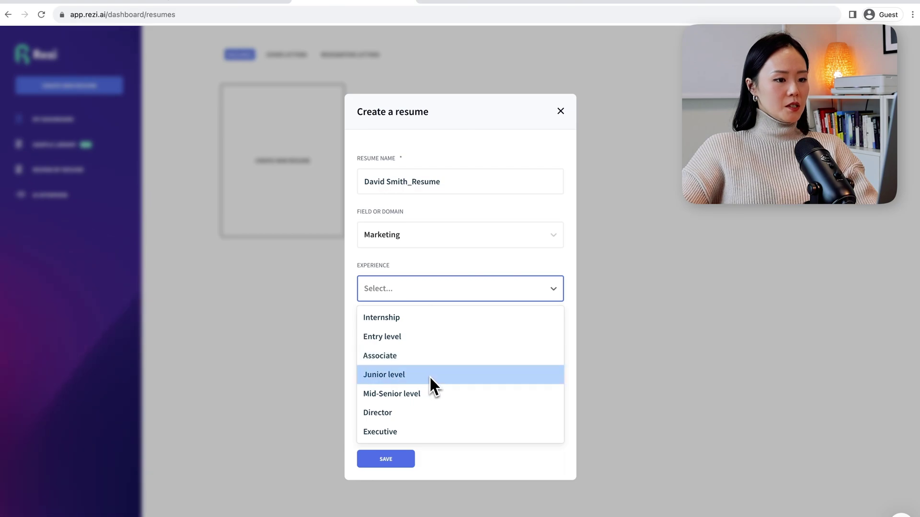
pyautogui.click(431, 377)
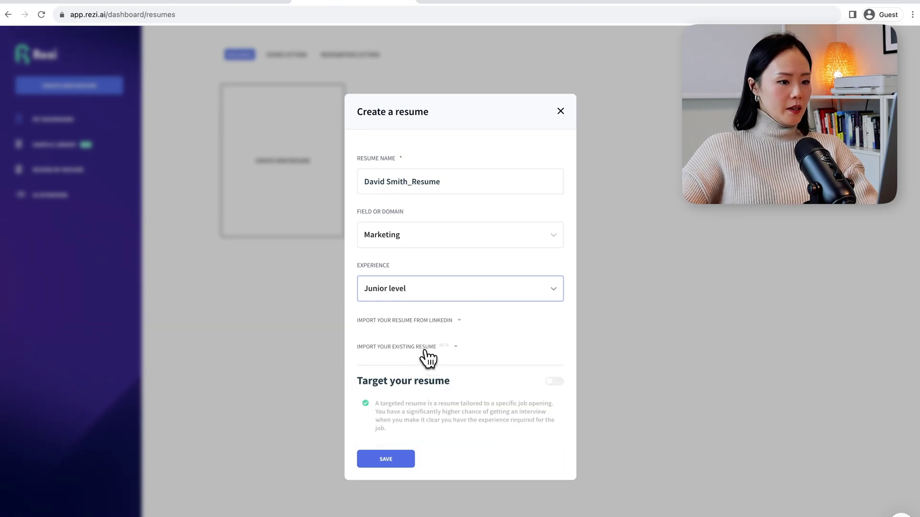
pyautogui.click(424, 347)
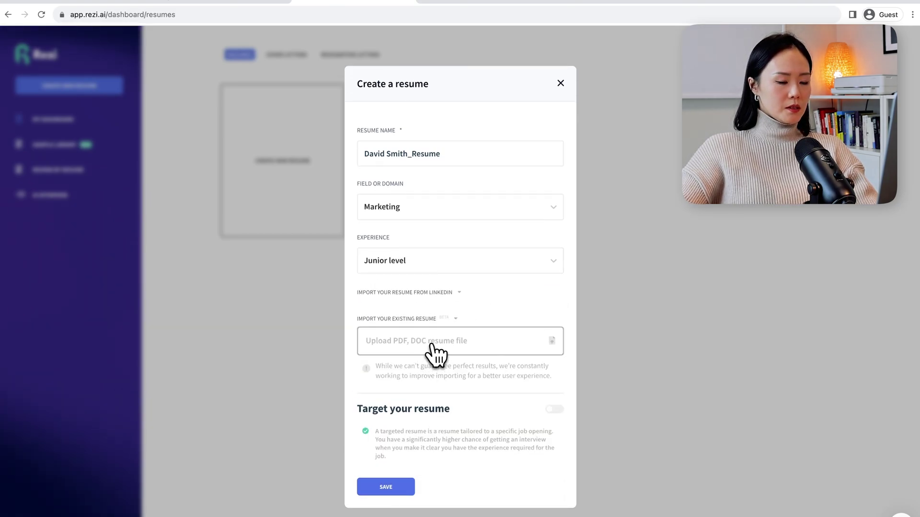
pyautogui.click(430, 344)
pyautogui.doubleClick(397, 101)
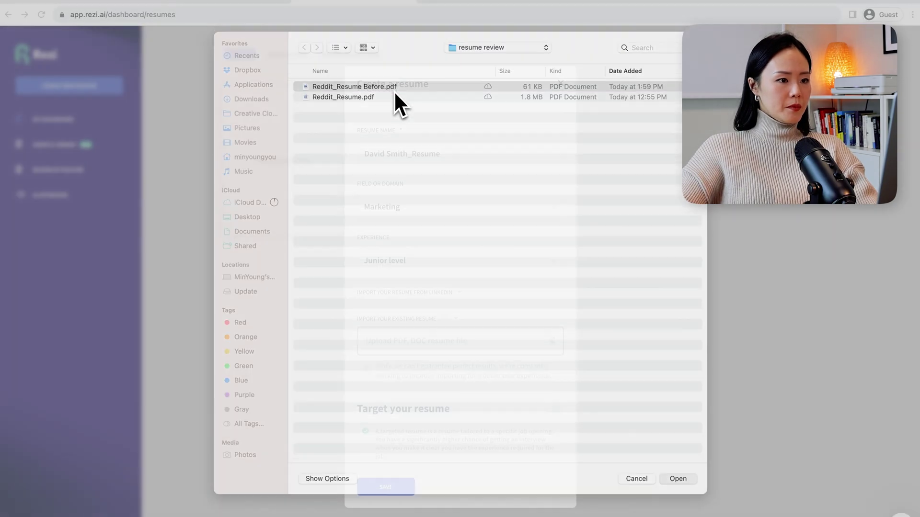
# Step: Target the resume at the Talentify.io job using the copied LinkedIn description, then create it
pyautogui.click(553, 409)
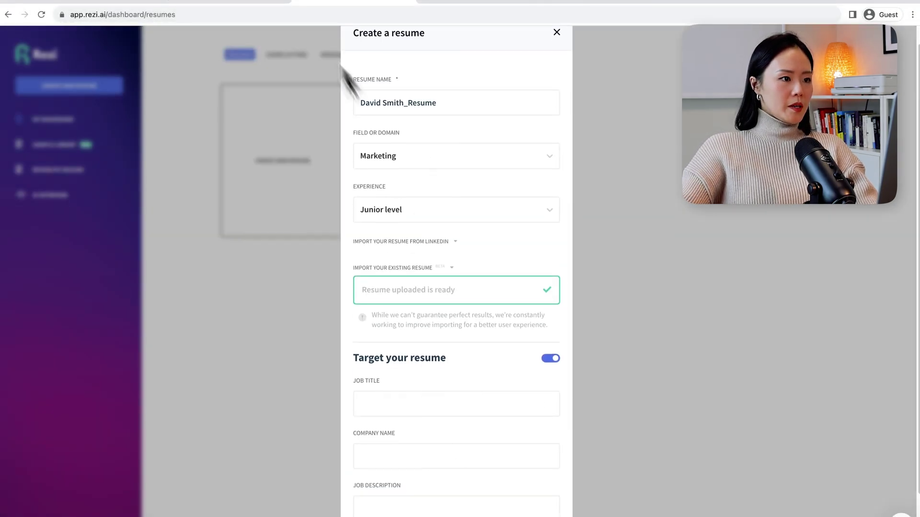
pyautogui.click(238, 3)
pyautogui.scroll(-5, 297, 425)
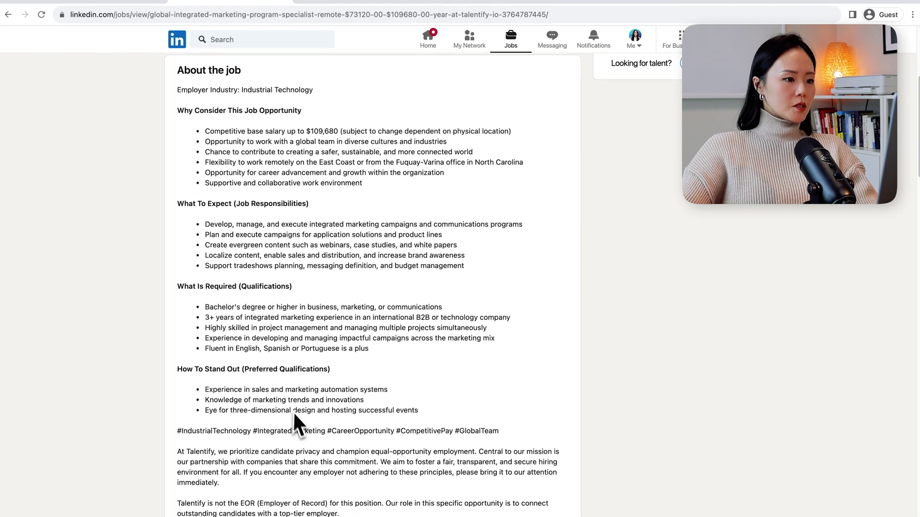
pyautogui.moveTo(176, 70); pyautogui.dragTo(410, 483)
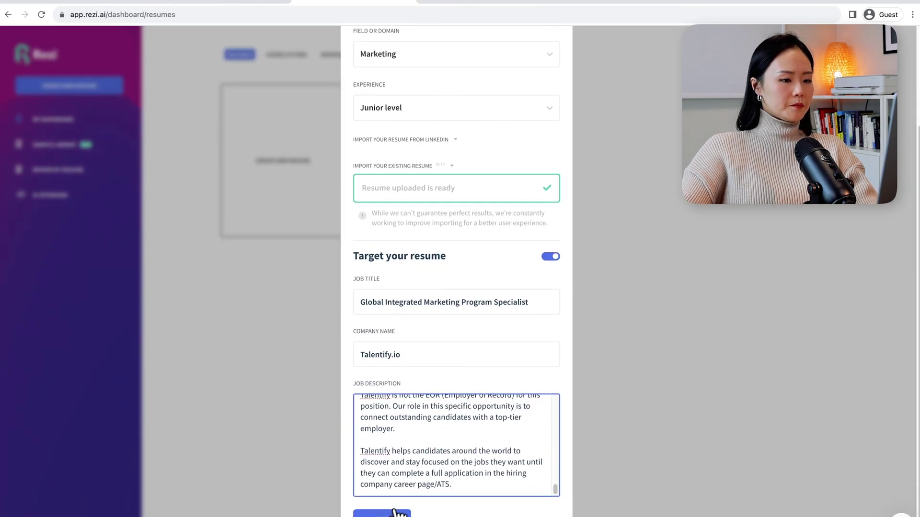
pyautogui.click(396, 513)
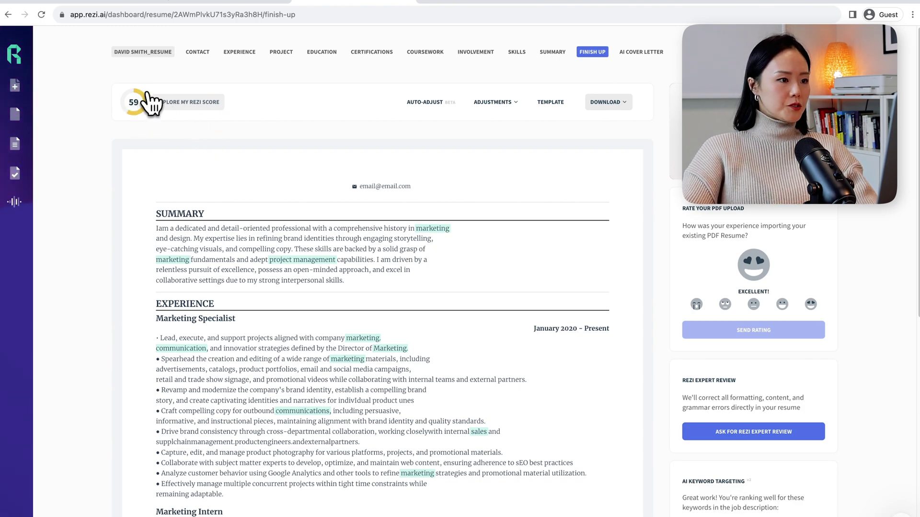
pyautogui.scroll(-5, 255, 338)
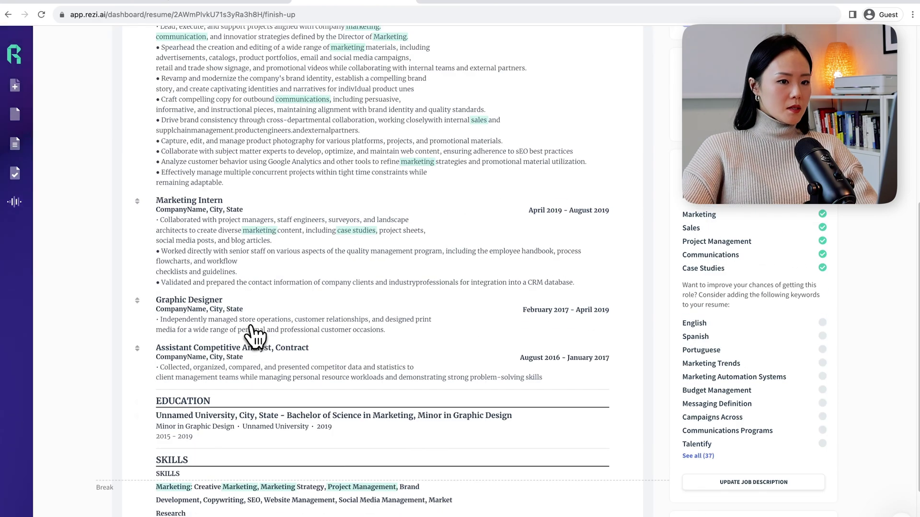
pyautogui.scroll(5, 256, 336)
pyautogui.scroll(-3, 328, 322)
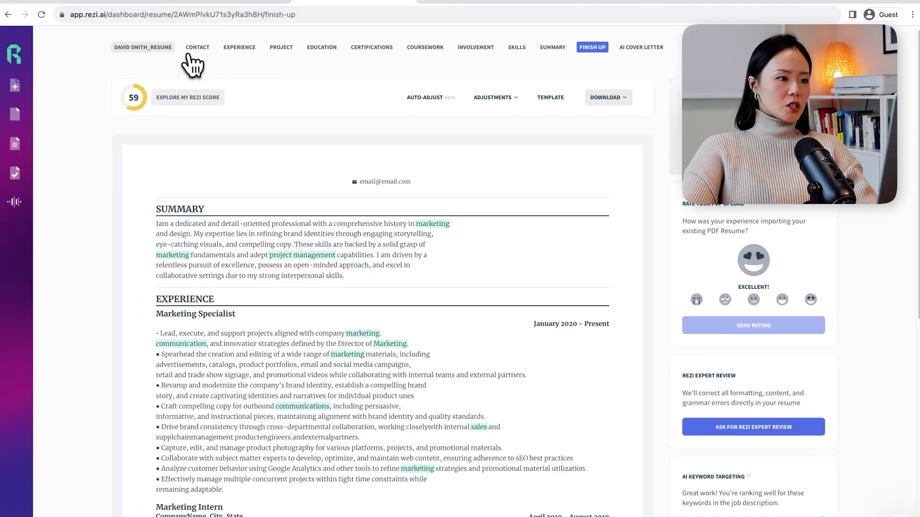
# Step: Add phone, LinkedIn URL, United States and California to the contact details
pyautogui.click(197, 48)
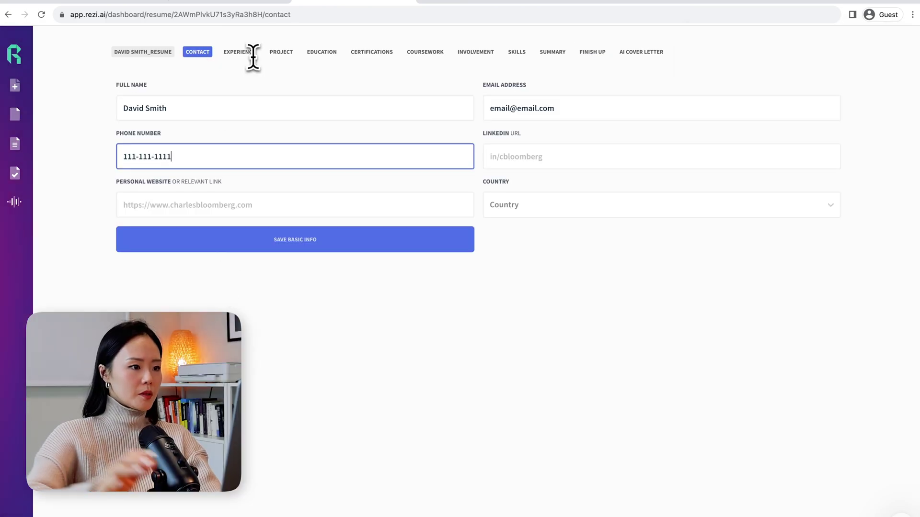
pyautogui.click(596, 209)
pyautogui.write('c')
pyautogui.press('BackSpace')
pyautogui.write('u')
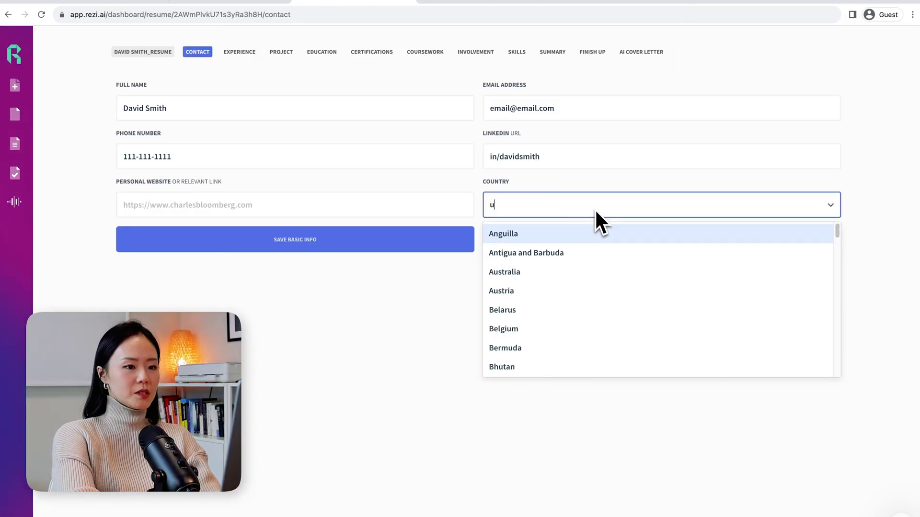
pyautogui.write('nited States')
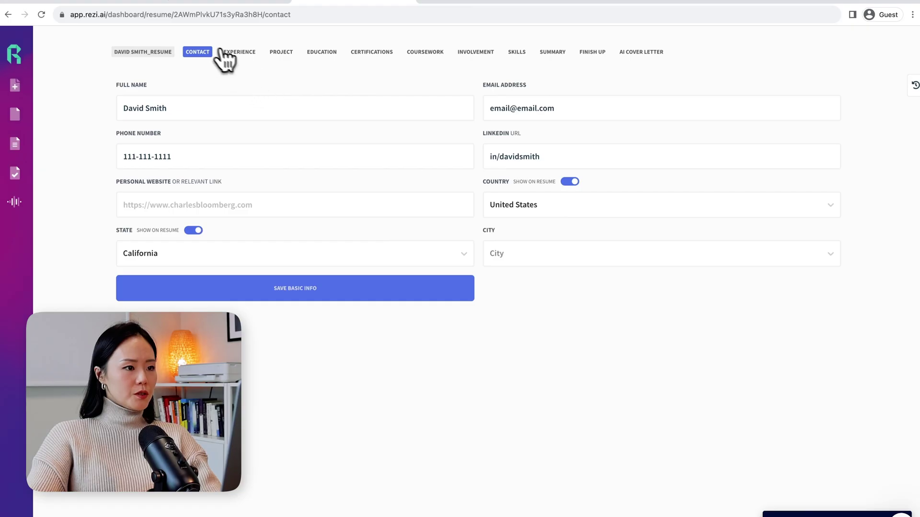
pyautogui.click(239, 51)
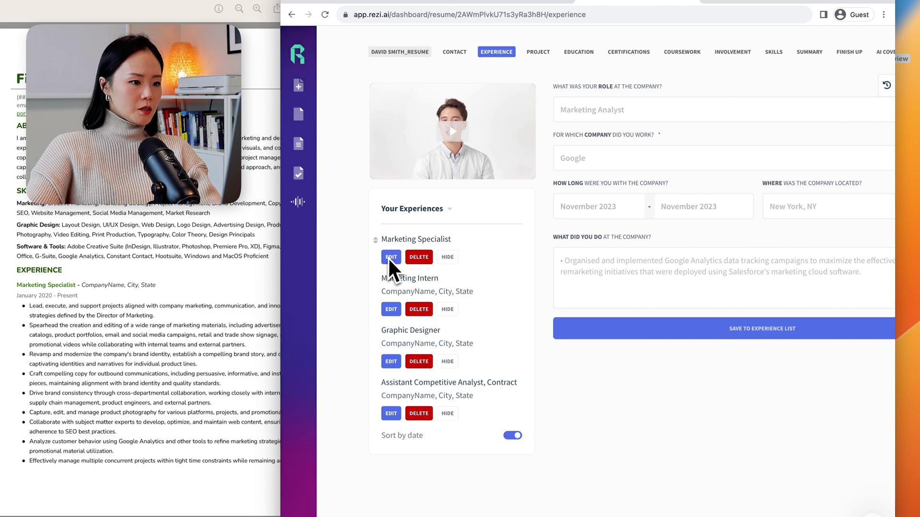
pyautogui.scroll(-3, 64, 316)
pyautogui.scroll(-2, 64, 316)
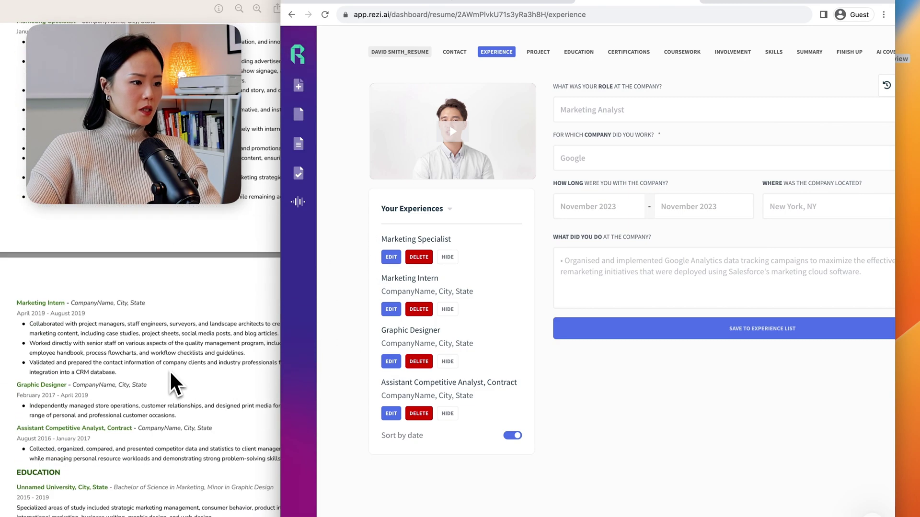
pyautogui.scroll(-1, 244, 338)
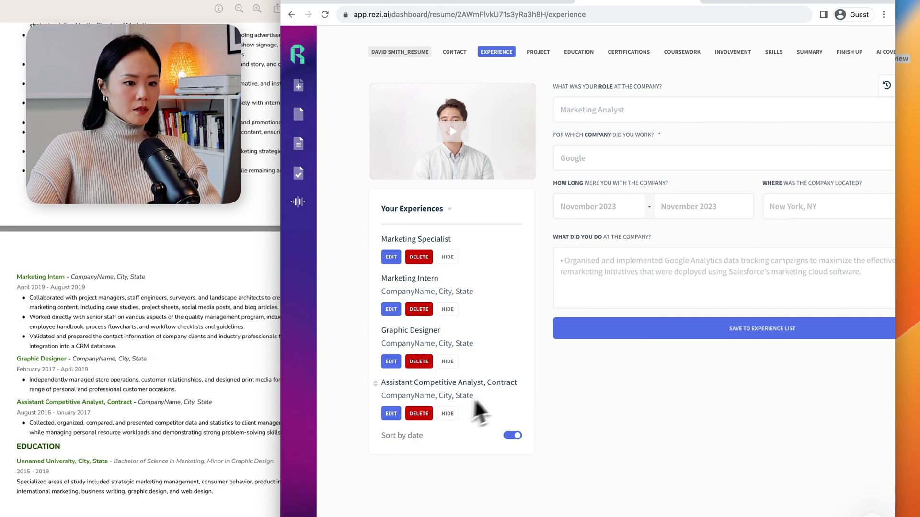
# Step: Remove duplicate bullet symbols and stray line breaks from the Marketing Specialist bullets, adding a conversion-rate bullet
pyautogui.click(390, 257)
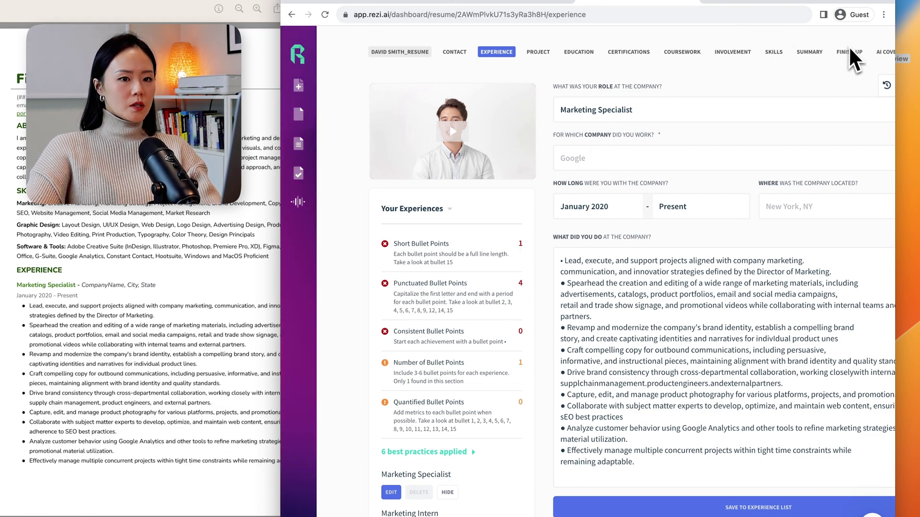
pyautogui.click(402, 246)
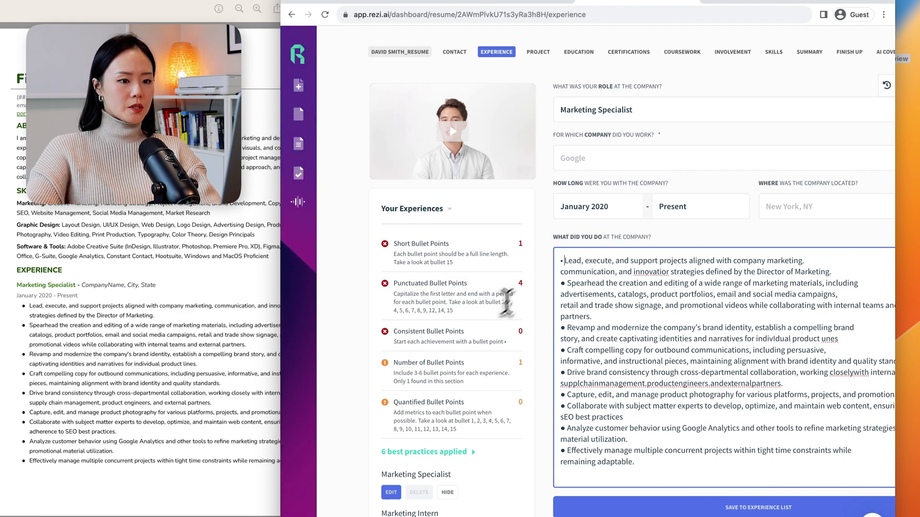
pyautogui.scroll(-5, 467, 349)
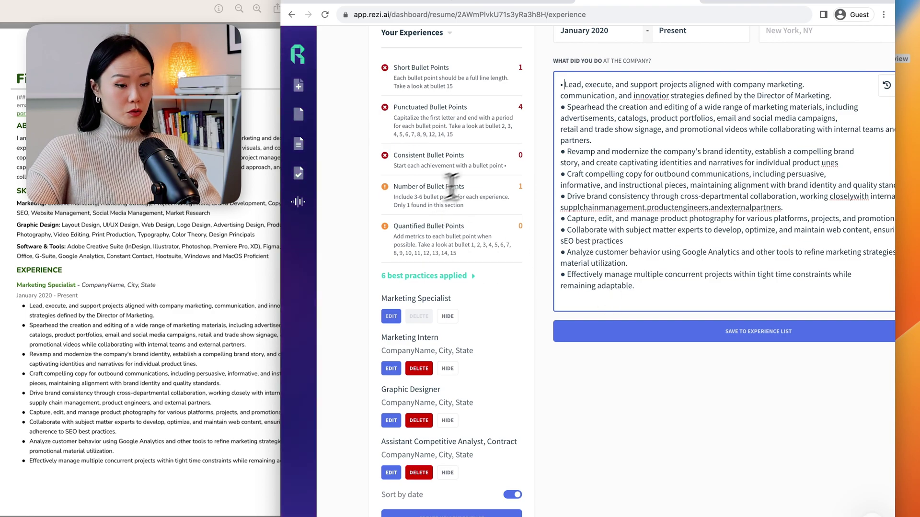
pyautogui.scroll(5, 612, 186)
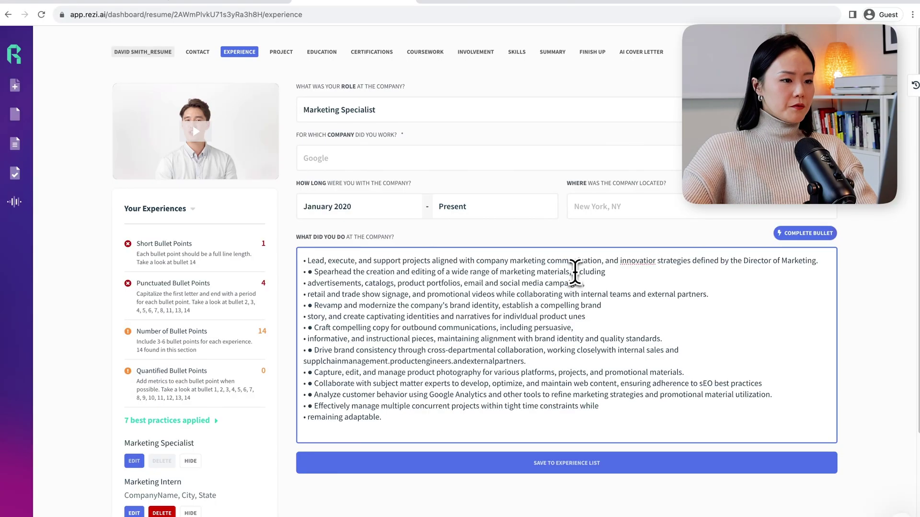
pyautogui.click(313, 272)
pyautogui.press('BackSpace')
pyautogui.press('BackSpace')
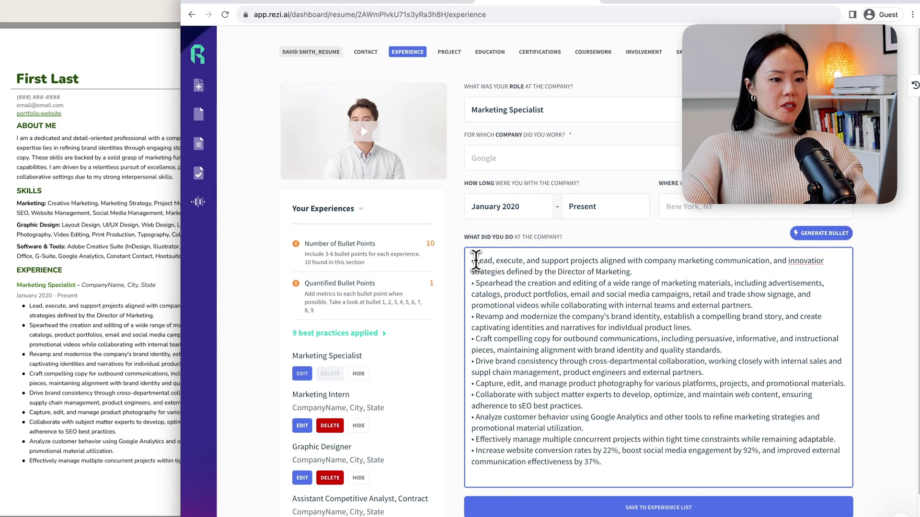
pyautogui.click(480, 263)
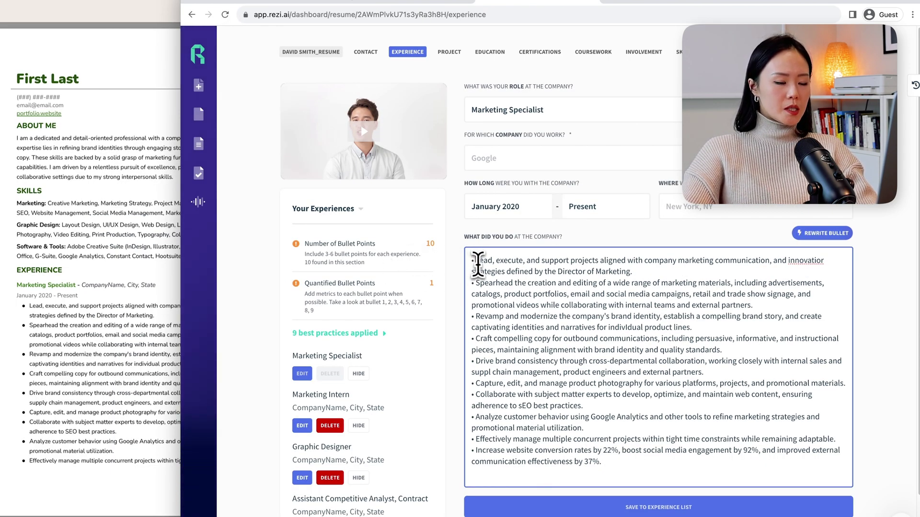
pyautogui.click(311, 284)
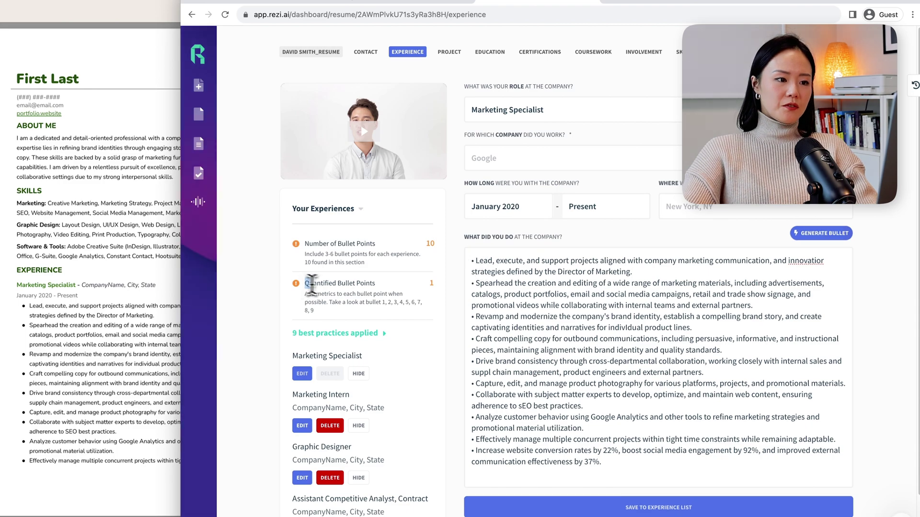
pyautogui.click(392, 288)
pyautogui.click(545, 321)
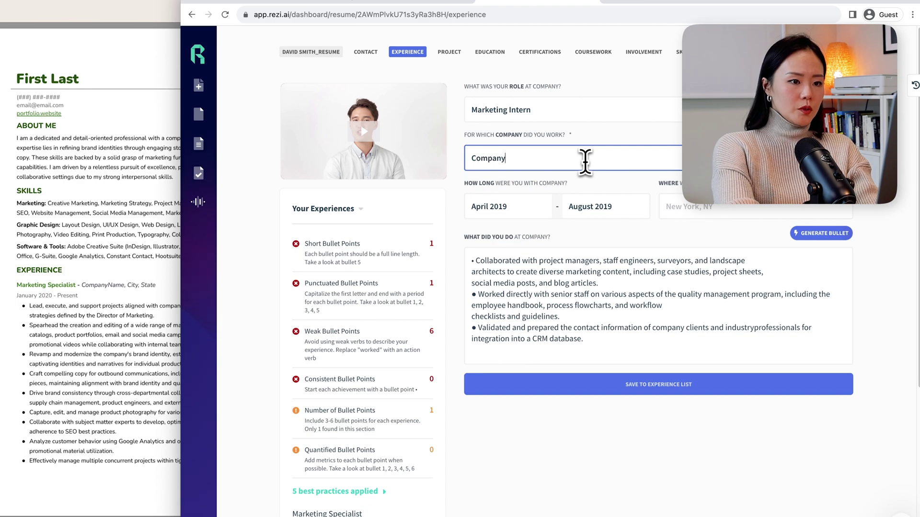
# Step: Save the Marketing Intern entry under Company B with bullets checked against the original PDF
pyautogui.click(40, 342)
pyautogui.scroll(-2, 97, 390)
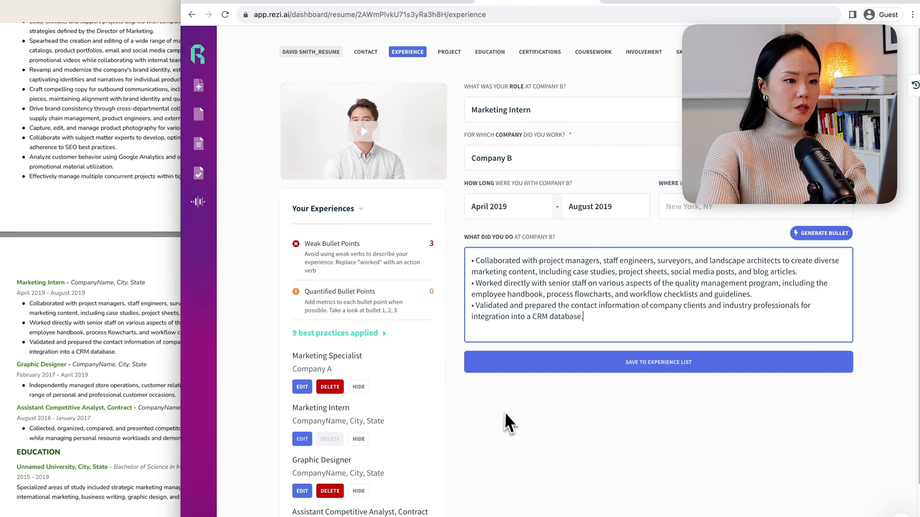
pyautogui.click(585, 363)
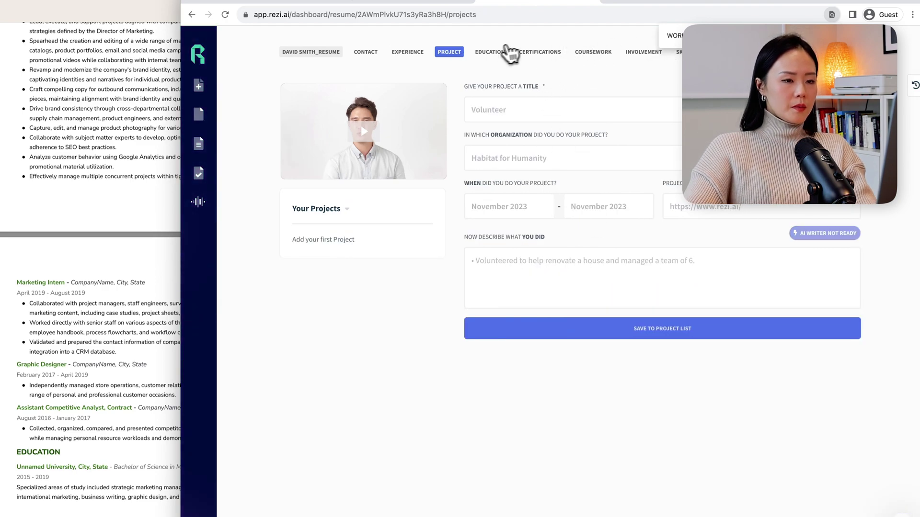
# Step: Set education to Bachelor of Science in Marketing, ABC University, United States, removing graduation years
pyautogui.click(503, 52)
pyautogui.click(301, 285)
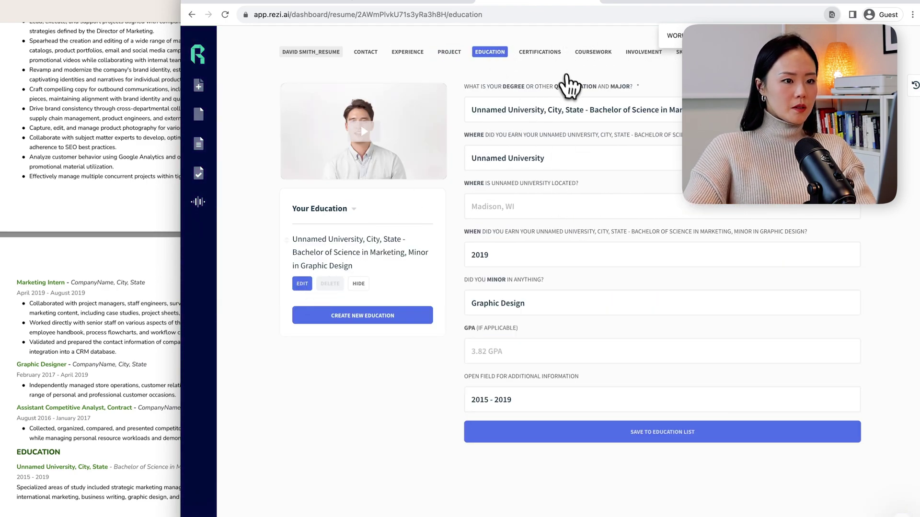
pyautogui.click(549, 109)
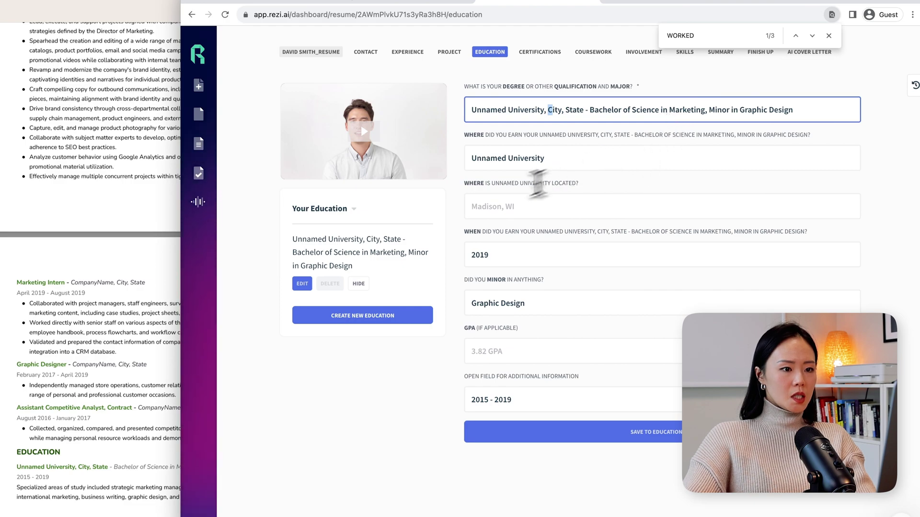
pyautogui.tripleClick(546, 400)
pyautogui.press('BackSpace')
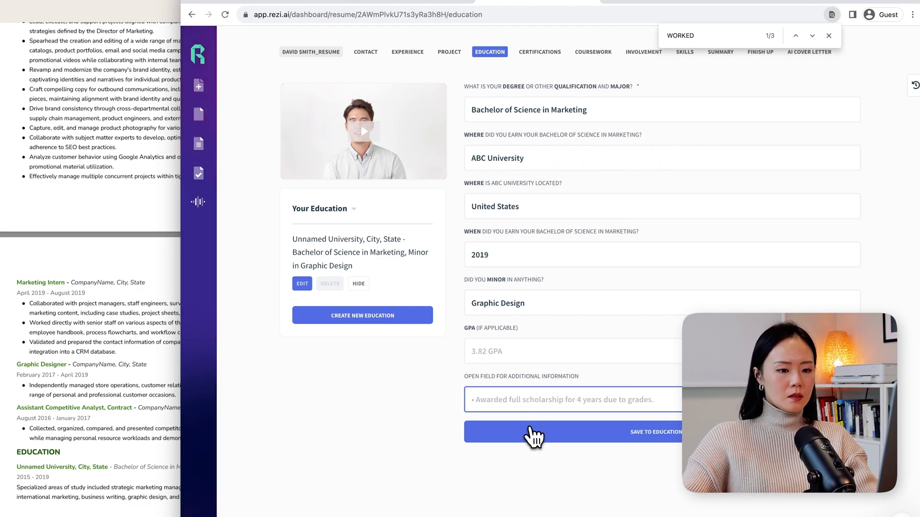
pyautogui.click(534, 435)
# Step: Skip past Certifications and Coursework to Skills and open the SKILLS entry
pyautogui.click(556, 57)
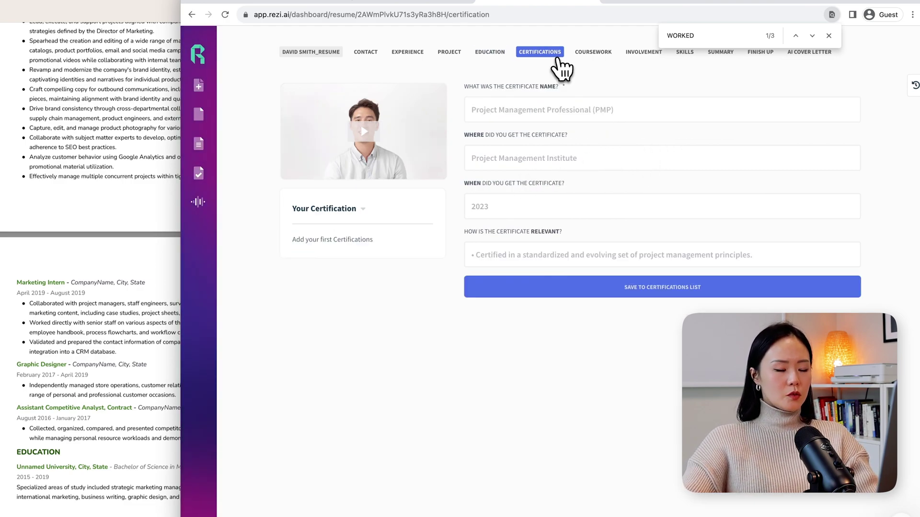
pyautogui.click(594, 55)
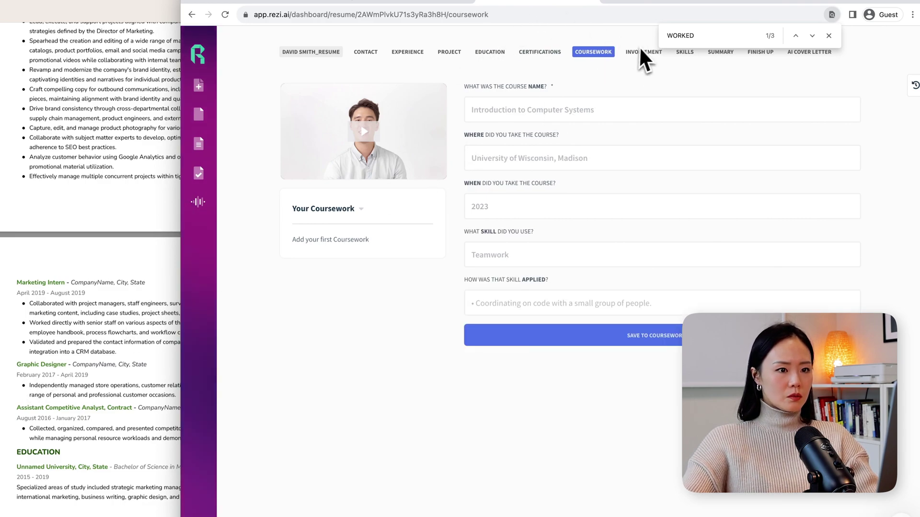
pyautogui.click(684, 51)
pyautogui.click(303, 258)
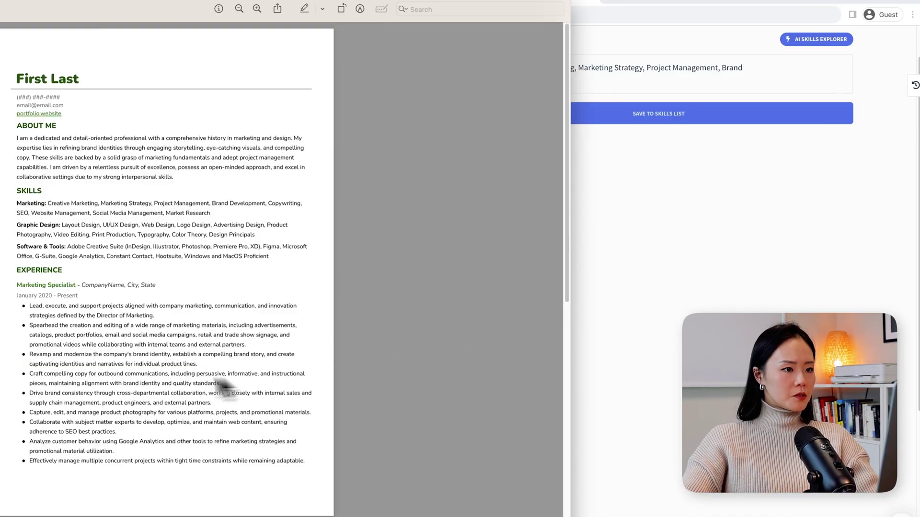
# Step: Paste the PDF's Marketing and Graphic Design skill lines into the Marketing skill group and save
pyautogui.click(639, 304)
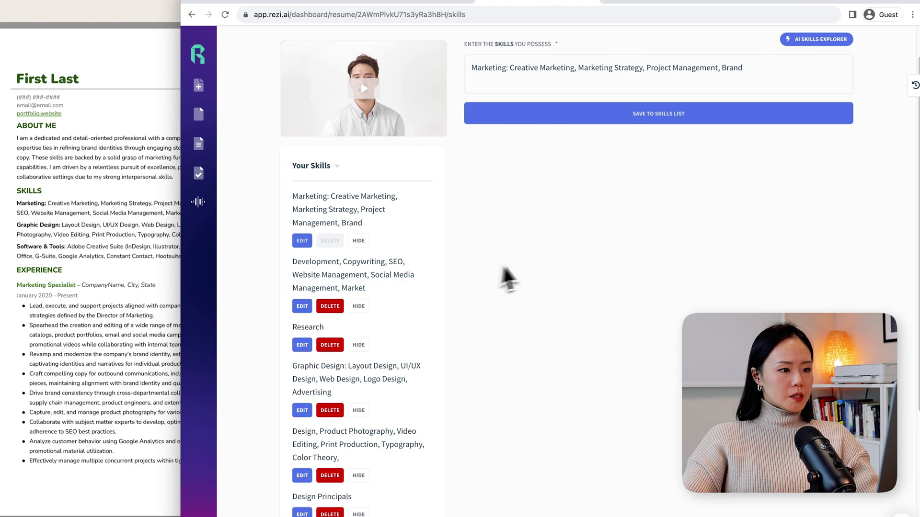
pyautogui.click(528, 81)
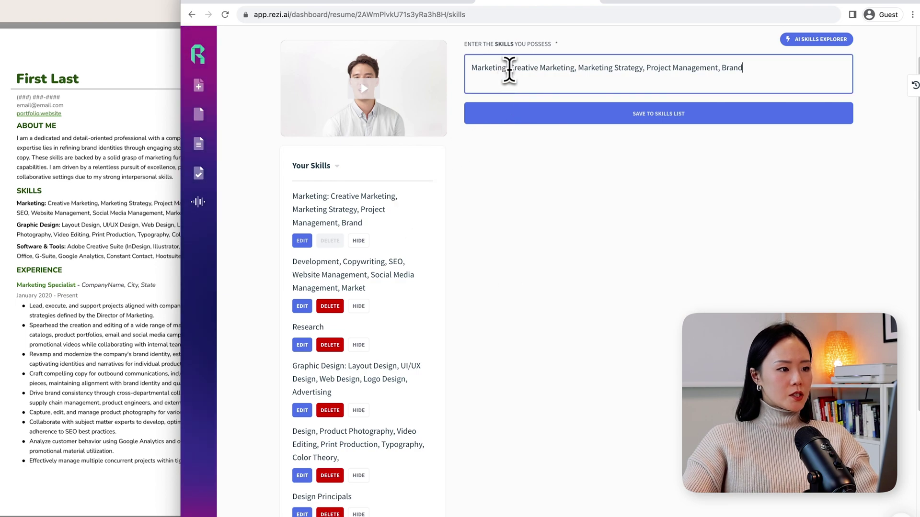
pyautogui.click(115, 280)
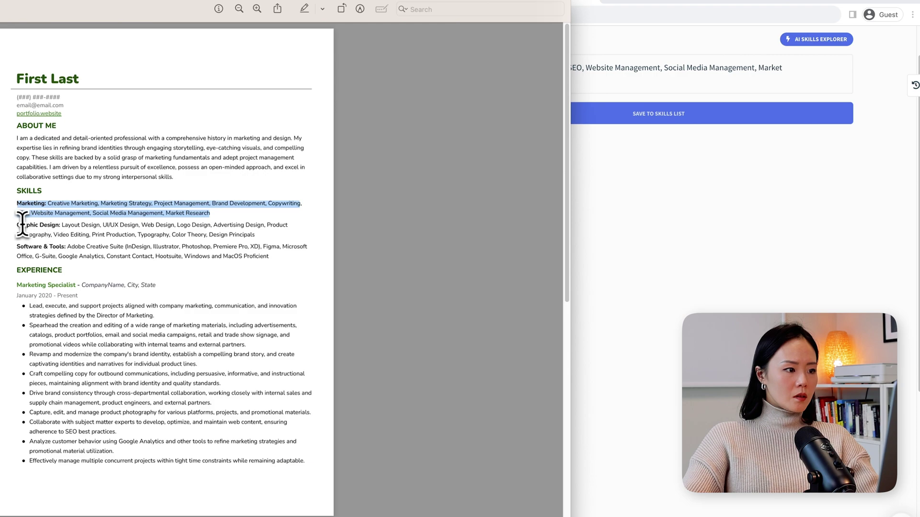
pyautogui.moveTo(46, 200); pyautogui.dragTo(228, 235)
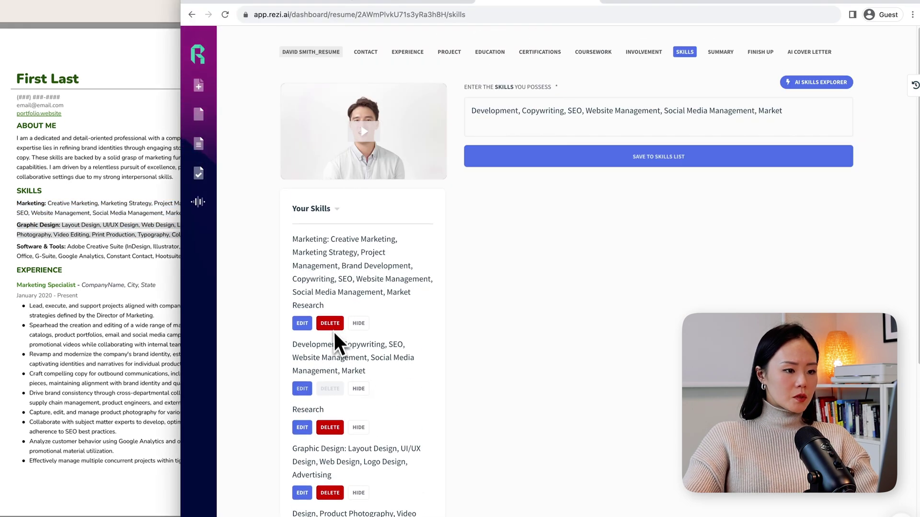
pyautogui.write('Graphic Design: Layout Design, UI/UX Design, Web Design, Logo Design, Advertising Design, Product Photography, Video Editing, Print Production, Typography, Color Theory, Design Principals')
pyautogui.click(642, 157)
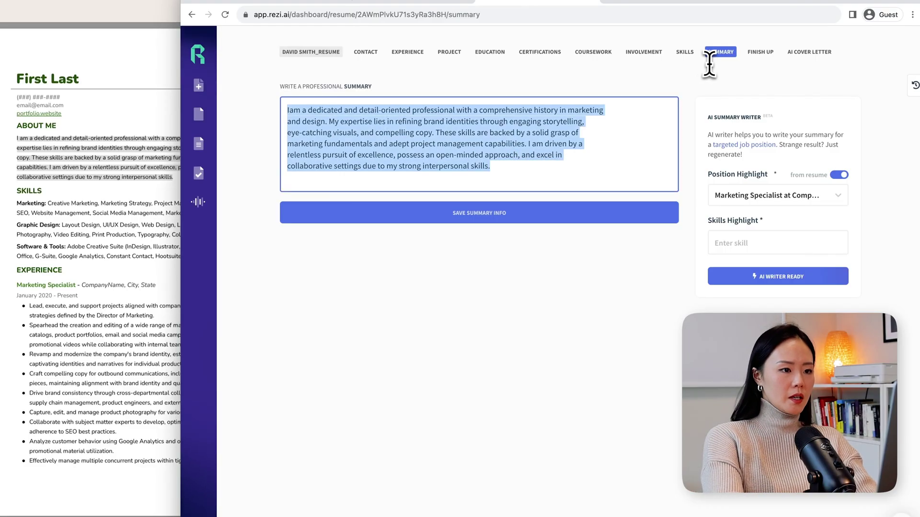
# Step: Replace the summary with AI text highlighting Marketing Specialist at Company A and Marketing skills
pyautogui.press('BackSpace')
pyautogui.click(761, 200)
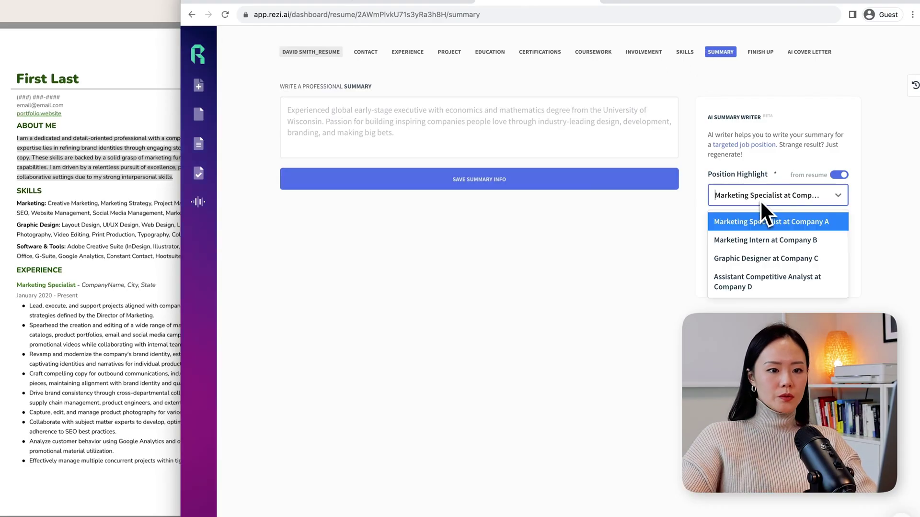
pyautogui.click(782, 223)
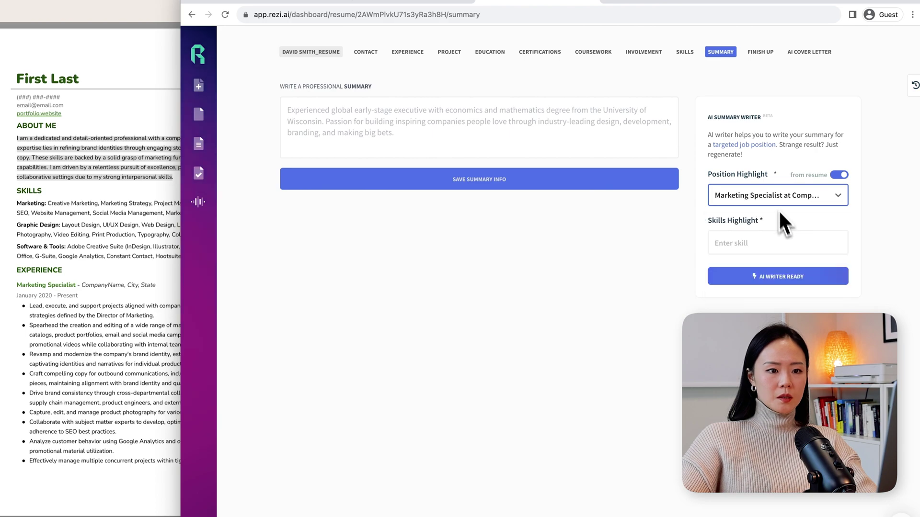
pyautogui.click(775, 243)
pyautogui.write('Marketing')
pyautogui.click(767, 281)
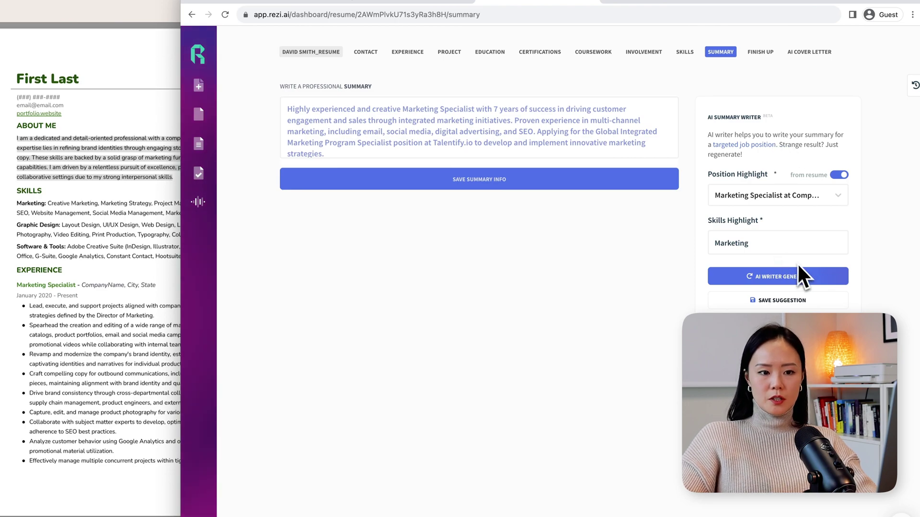
pyautogui.click(789, 301)
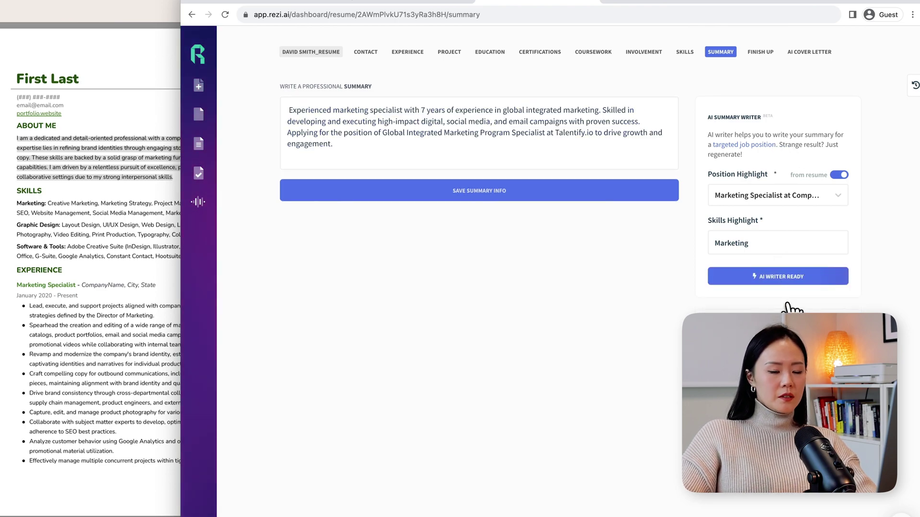
pyautogui.click(760, 52)
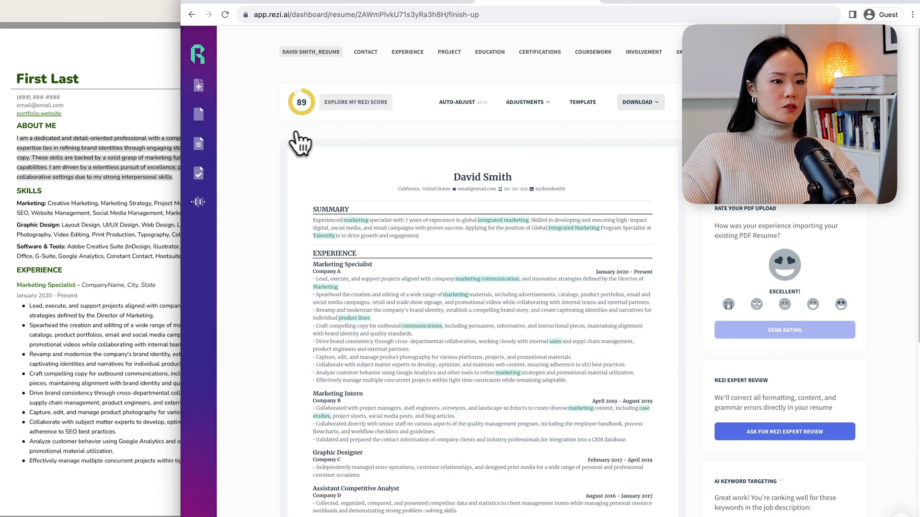
pyautogui.scroll(-5, 394, 245)
pyautogui.scroll(2, 397, 247)
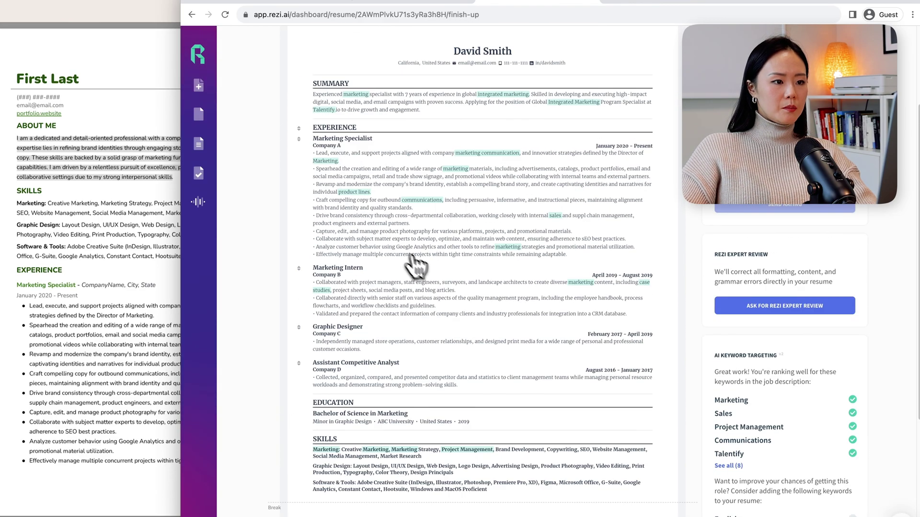
pyautogui.scroll(3, 310, 118)
pyautogui.scroll(-8, 568, 216)
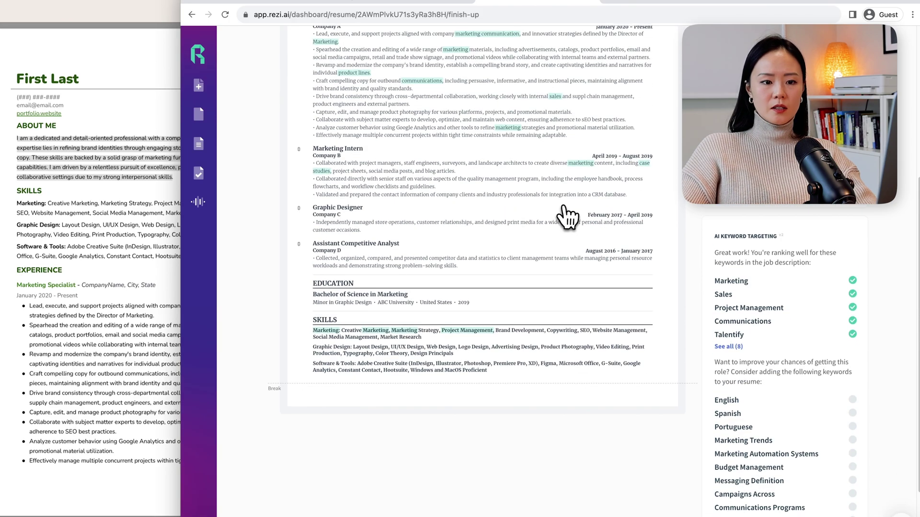
pyautogui.scroll(3, 646, 341)
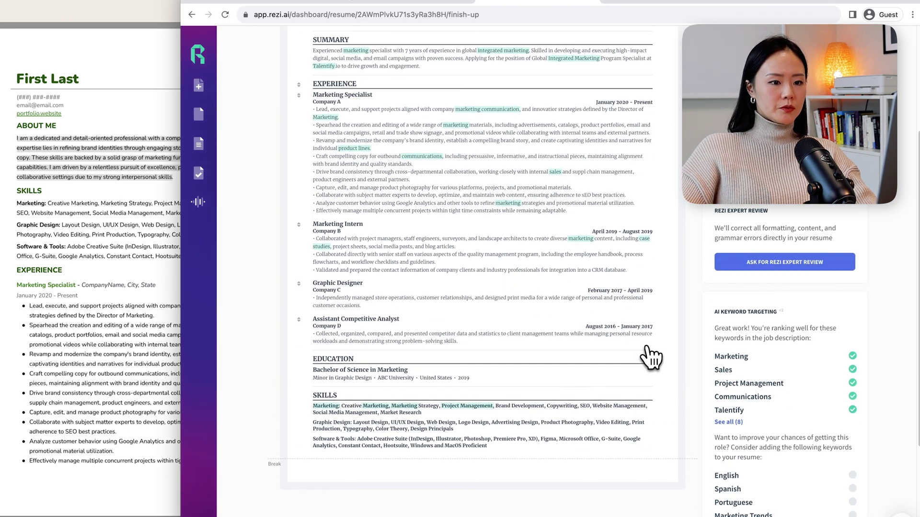
pyautogui.scroll(5, 643, 356)
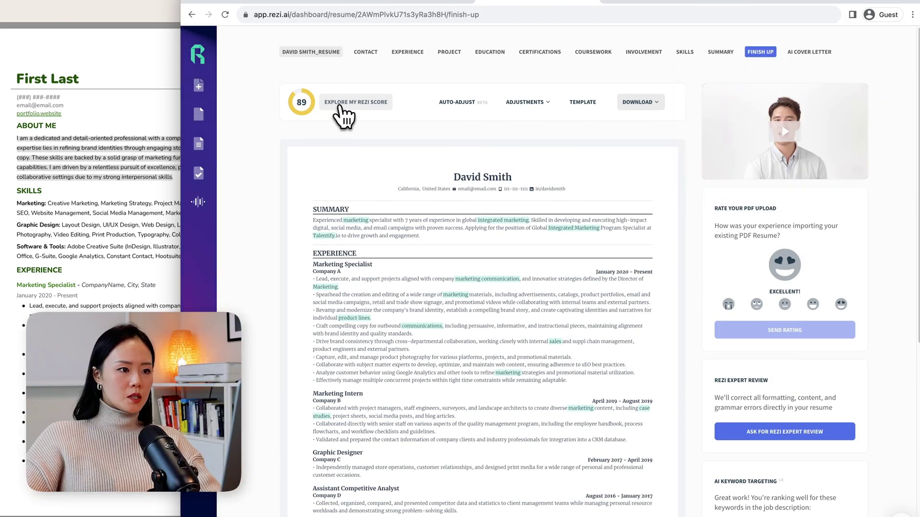
# Step: Check the Rezi score breakdown's failing audits, then open the Marketing Specialist experience
pyautogui.click(338, 104)
pyautogui.scroll(-2, 519, 370)
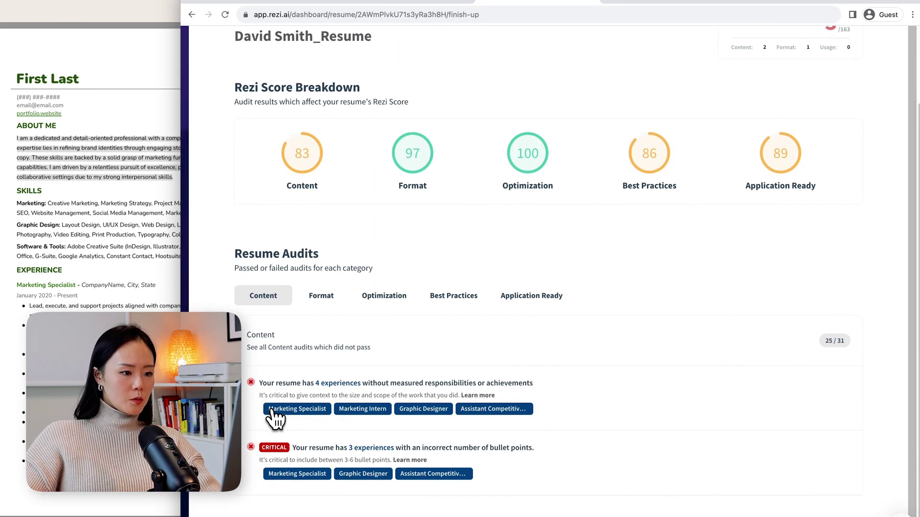
pyautogui.click(269, 410)
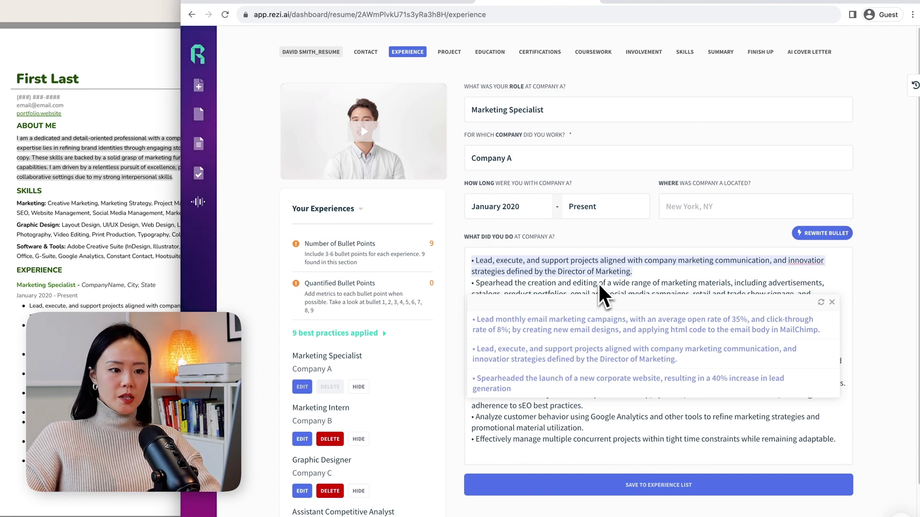
pyautogui.scroll(-1, 618, 361)
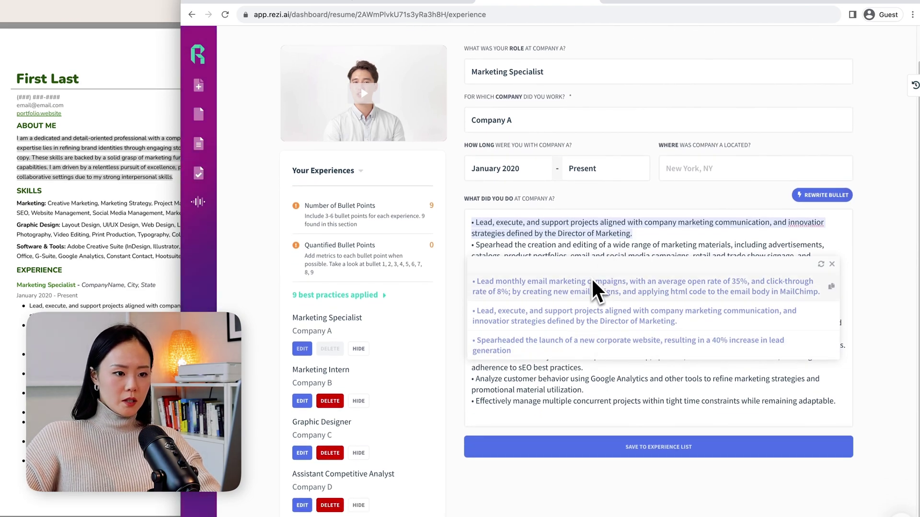
pyautogui.scroll(-1, 603, 288)
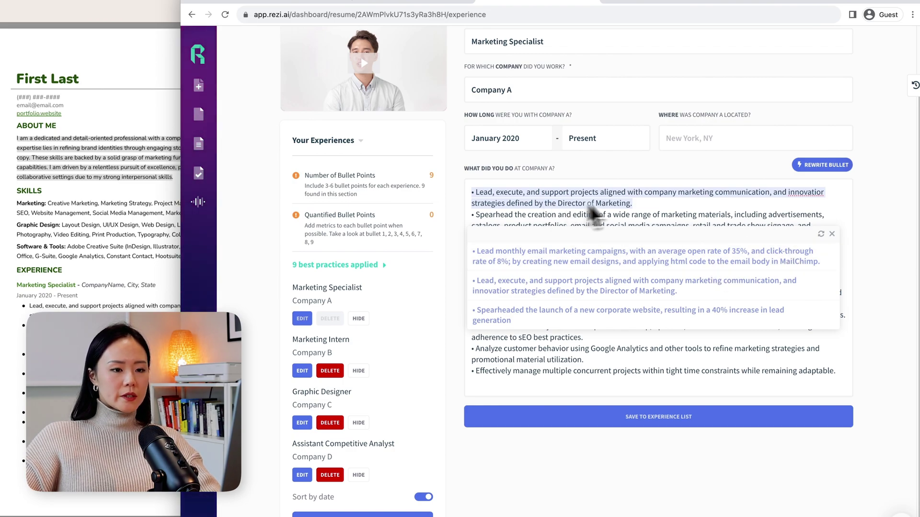
# Step: Rewrite two Company A bullets with AI suggestions citing 120% sales and 50% revenue growth
pyautogui.click(821, 236)
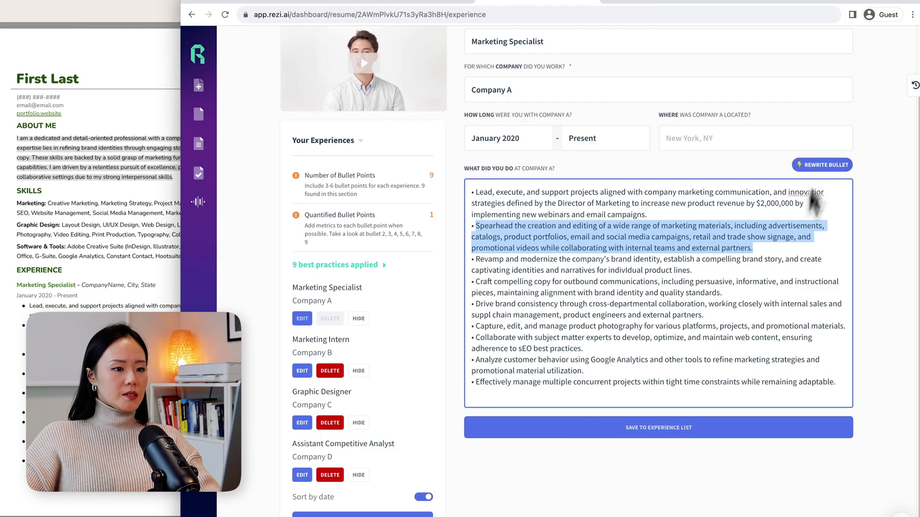
pyautogui.click(822, 165)
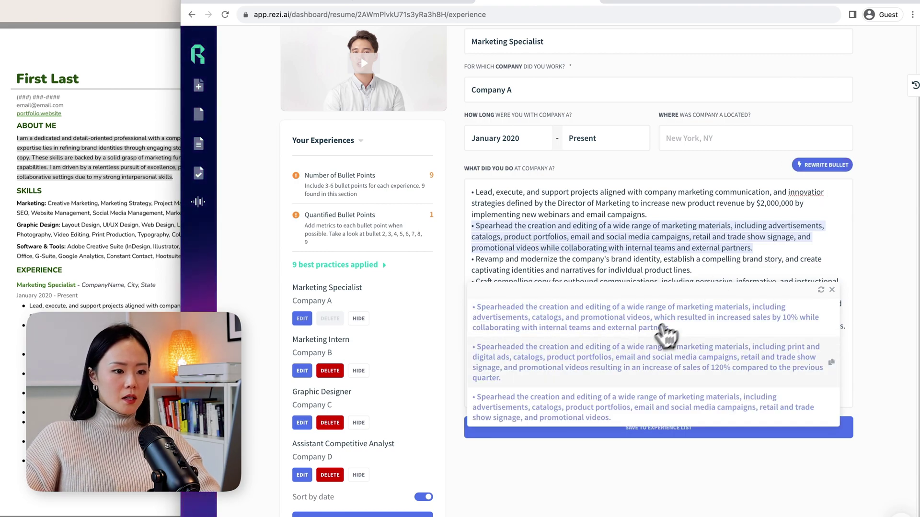
pyautogui.moveTo(647, 363)
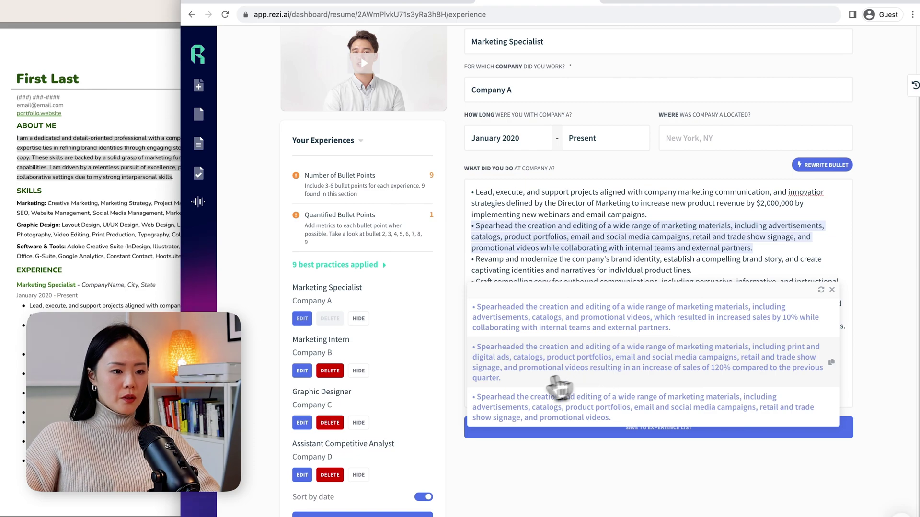
pyautogui.click(514, 368)
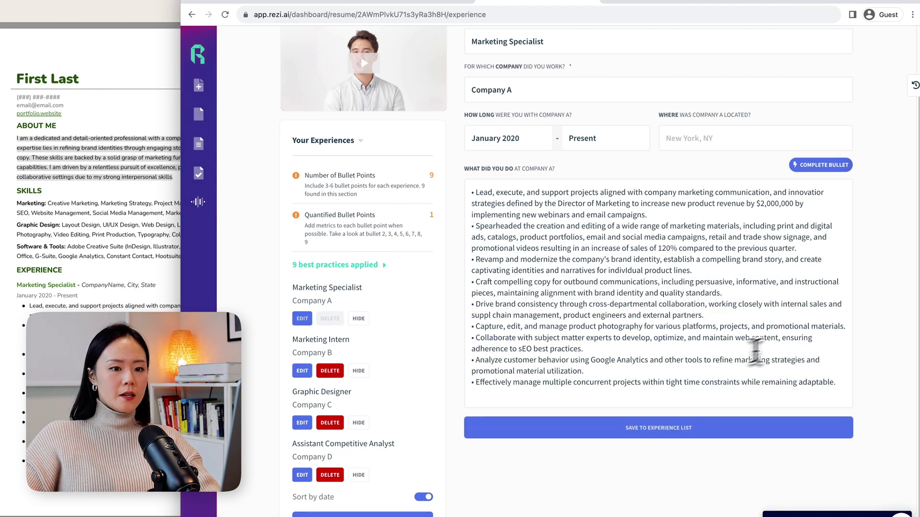
pyautogui.click(680, 270)
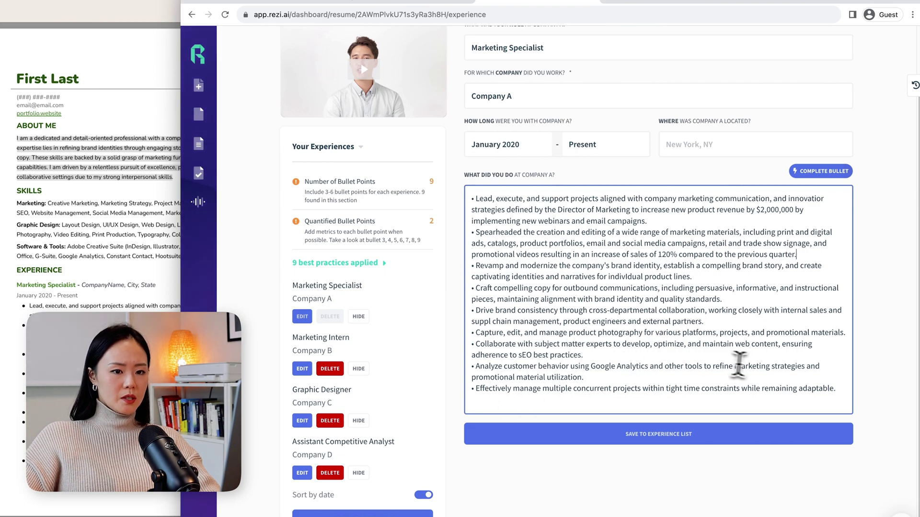
pyautogui.click(469, 265)
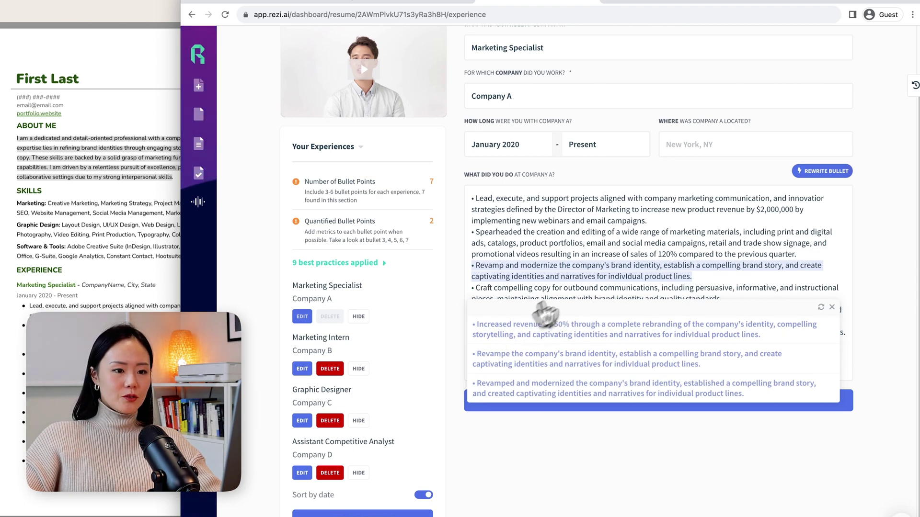
pyautogui.moveTo(648, 329)
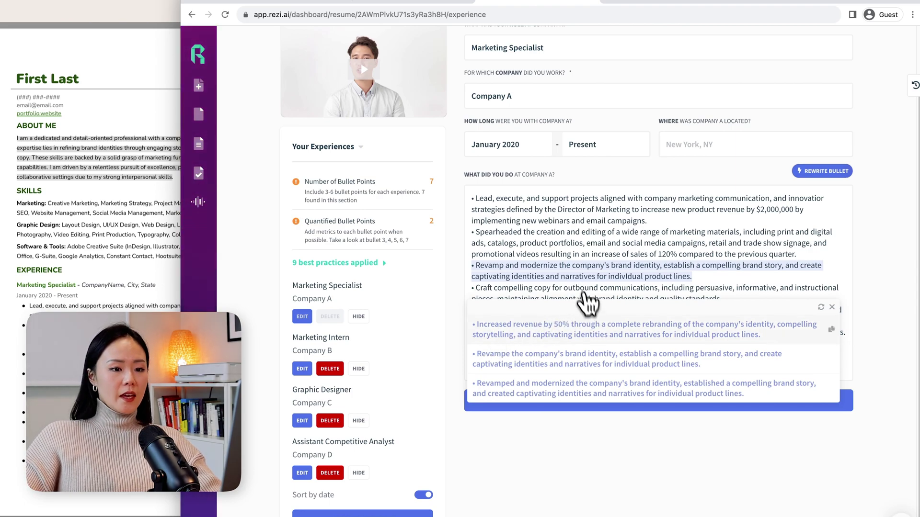
pyautogui.click(610, 332)
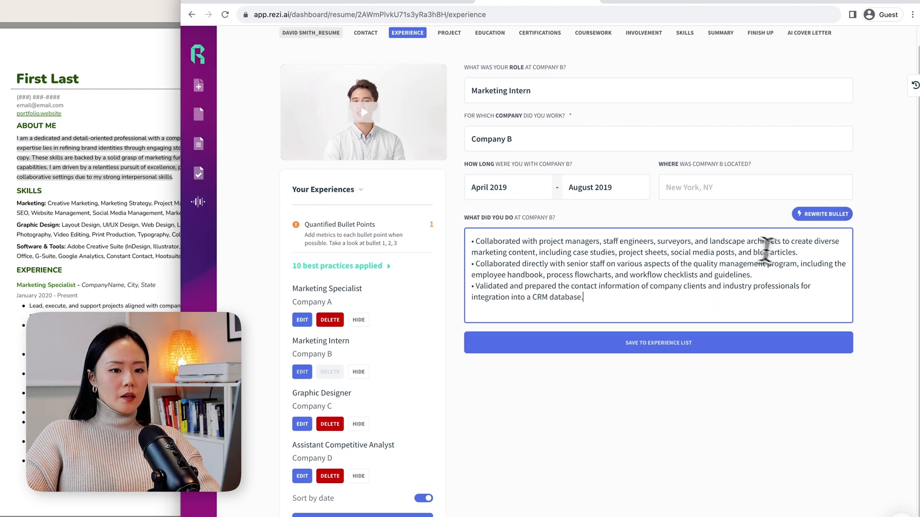
# Step: Rewrite the first Company B Marketing Intern bullet to cite a 40% traffic increase
pyautogui.moveTo(797, 253); pyautogui.dragTo(417, 248)
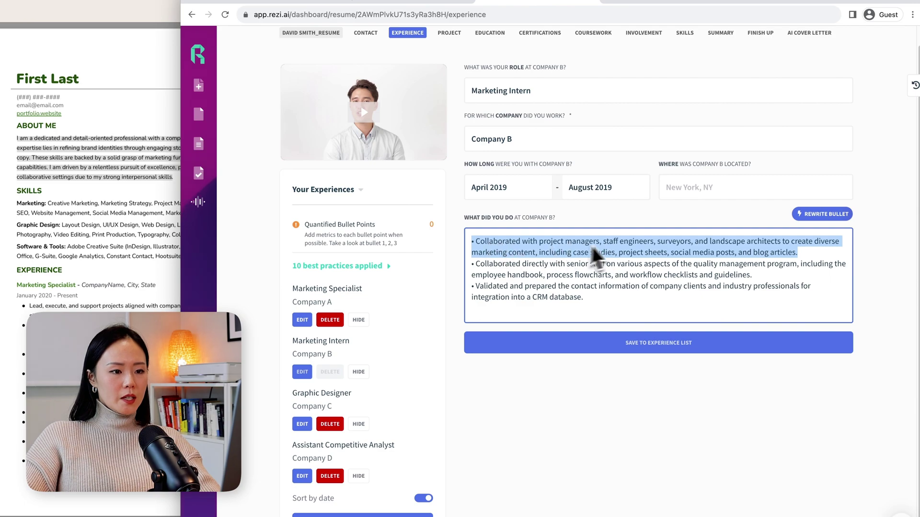
pyautogui.click(825, 214)
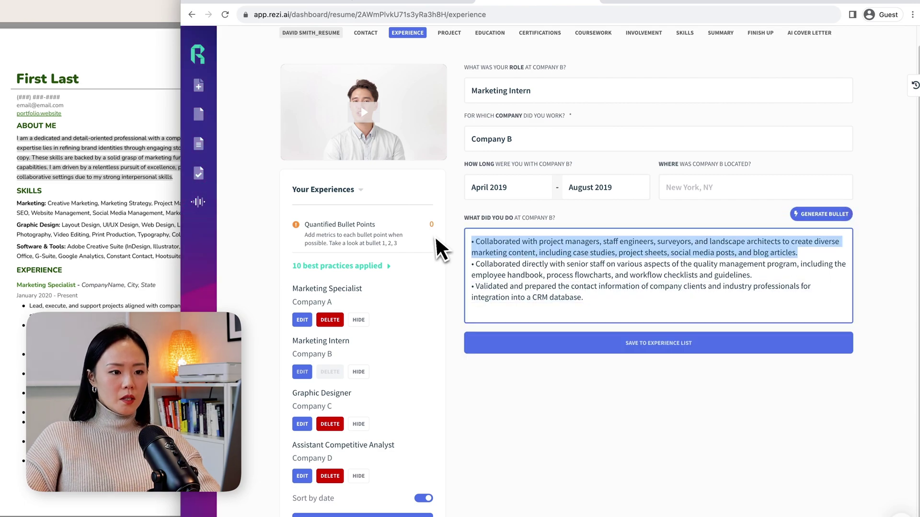
pyautogui.click(845, 219)
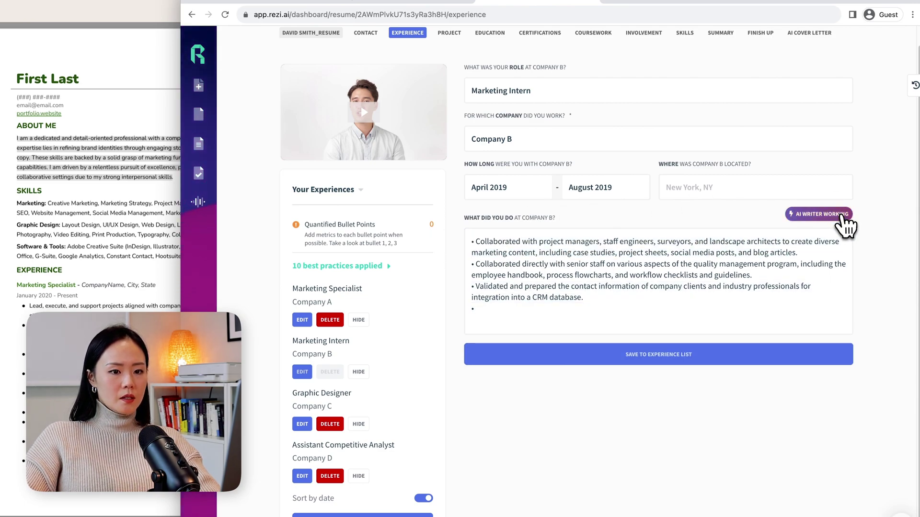
pyautogui.click(834, 216)
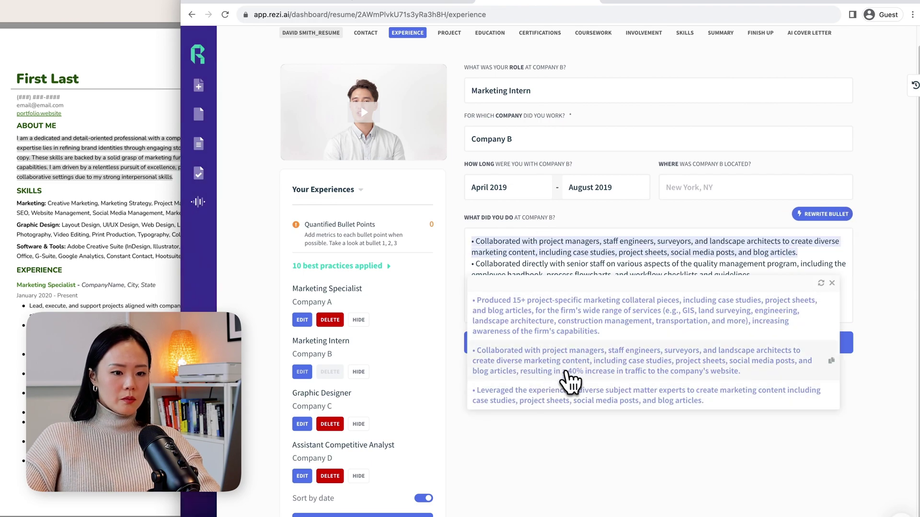
pyautogui.click(587, 379)
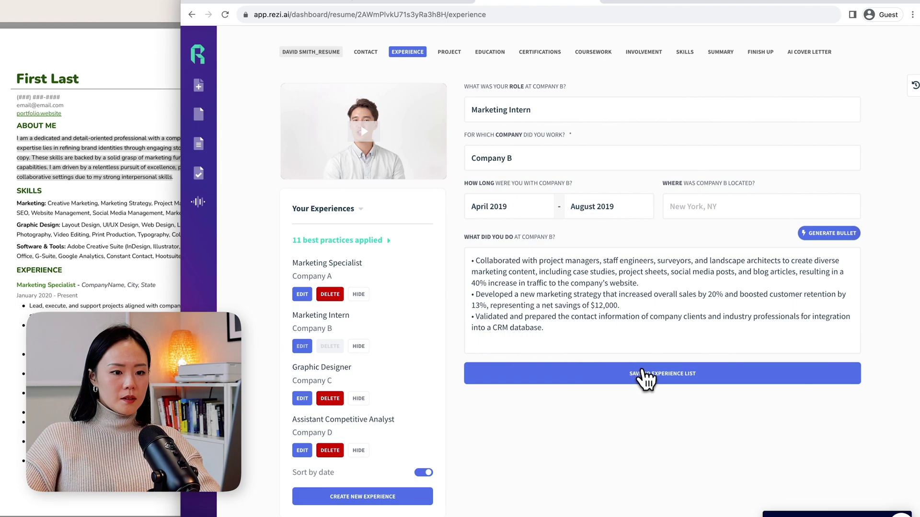
# Step: Save the Marketing Intern entry and add the AI-suggested website and logos bullet to Graphic Designer
pyautogui.click(645, 378)
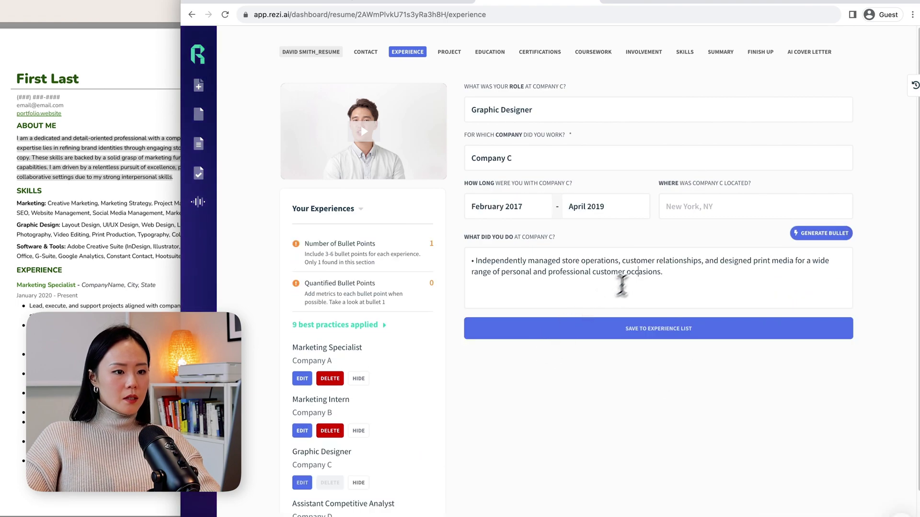
pyautogui.click(647, 273)
pyautogui.press('Return')
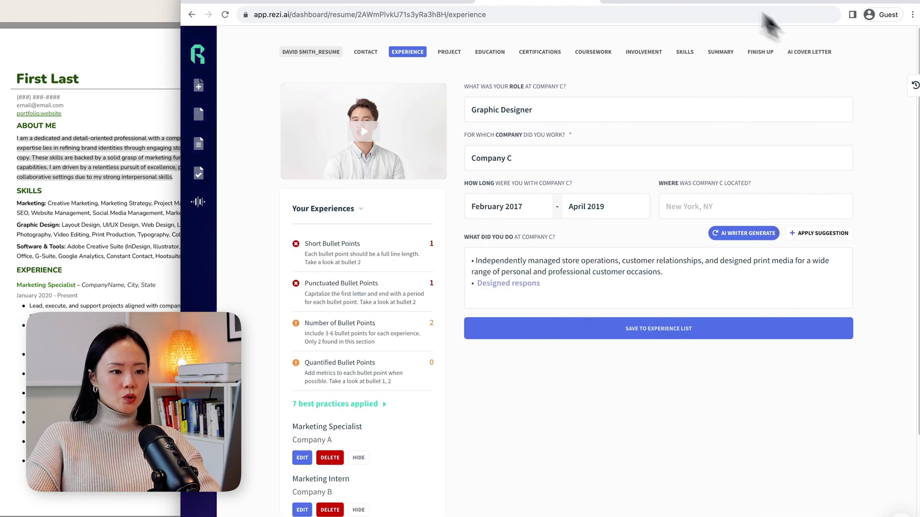
pyautogui.click(820, 235)
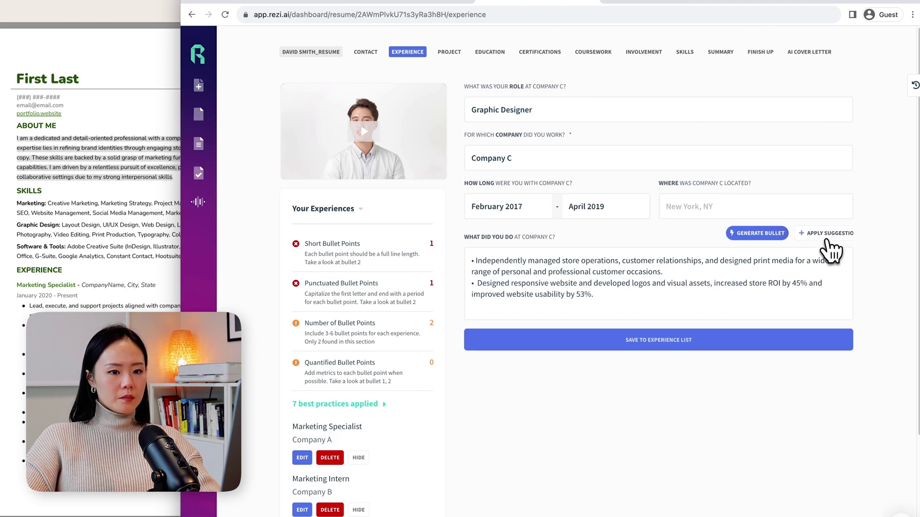
pyautogui.click(733, 339)
# Step: Add an AI-written second Company D bullet on synthesizing competitor data into reports
pyautogui.click(302, 426)
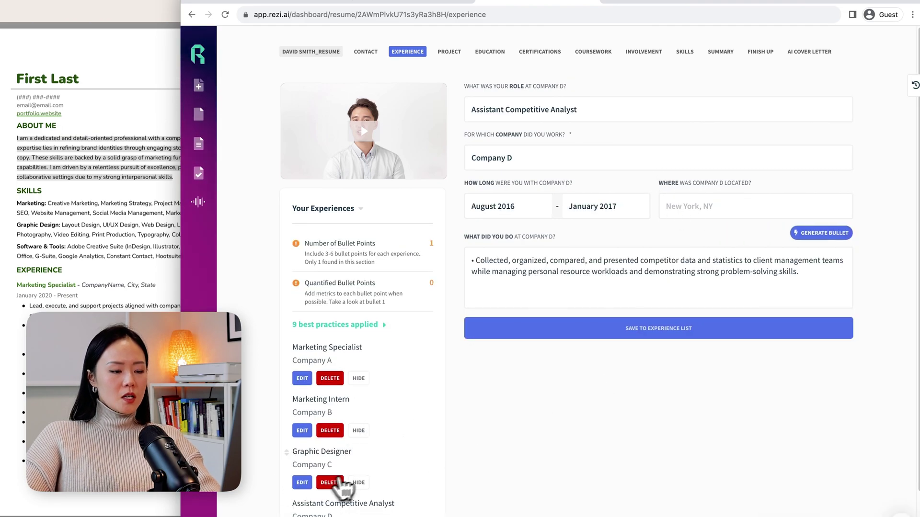
pyautogui.scroll(-2, 352, 481)
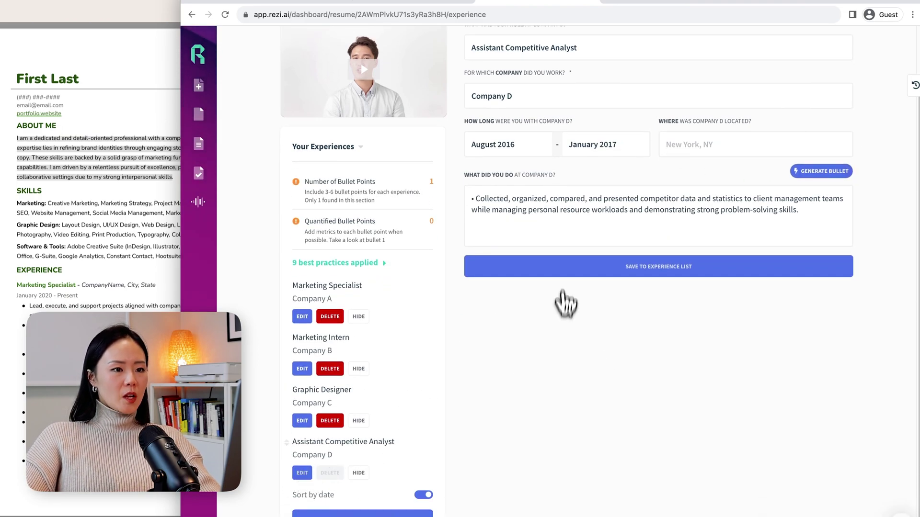
pyautogui.click(815, 208)
pyautogui.press('Return')
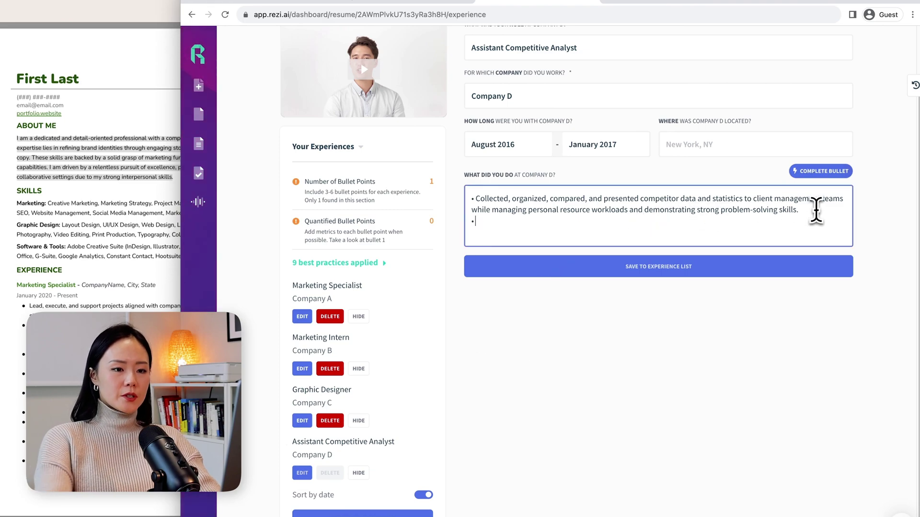
pyautogui.click(828, 172)
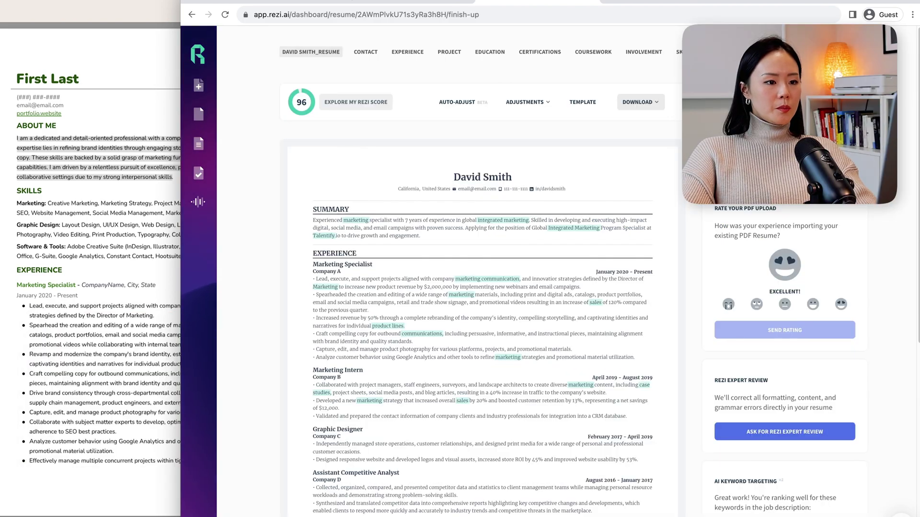
pyautogui.scroll(-1, 333, 155)
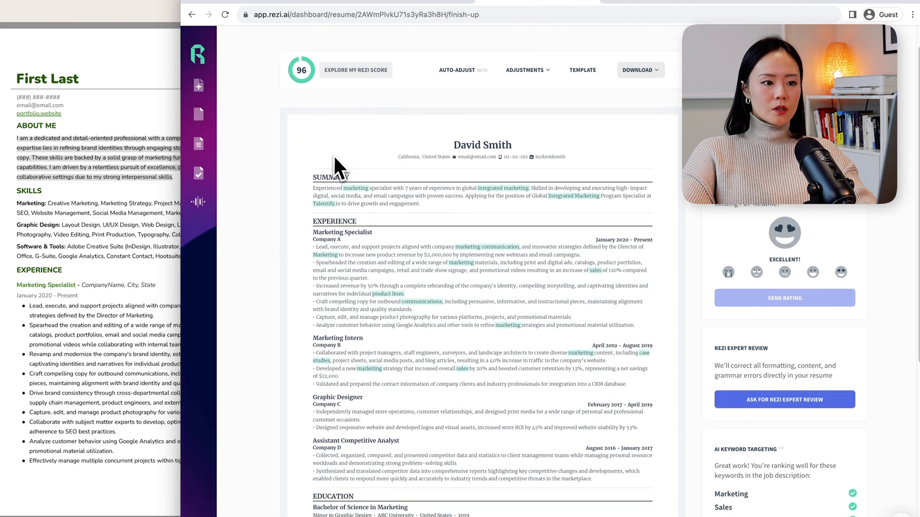
pyautogui.scroll(-2, 334, 156)
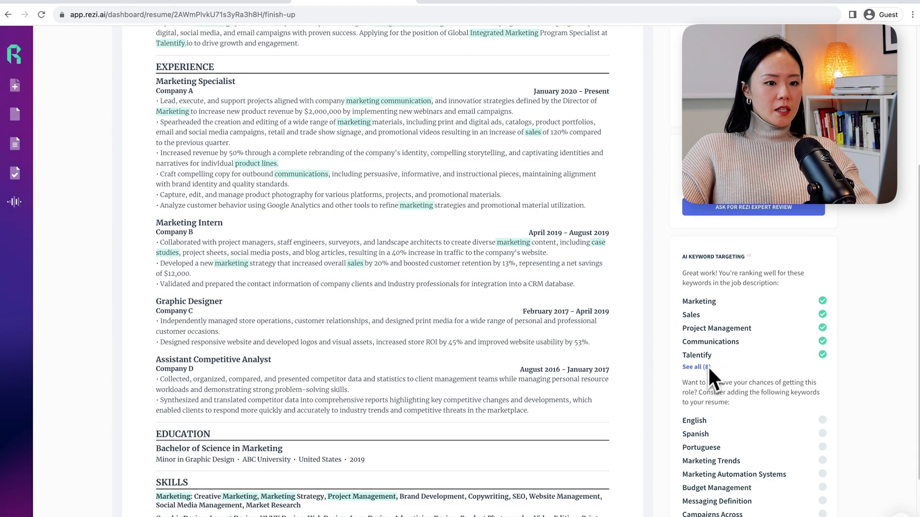
# Step: Review all matched keywords, then Auto-Adjust the resume to match B2b and Marketing Trends
pyautogui.click(697, 367)
pyautogui.scroll(2, 735, 294)
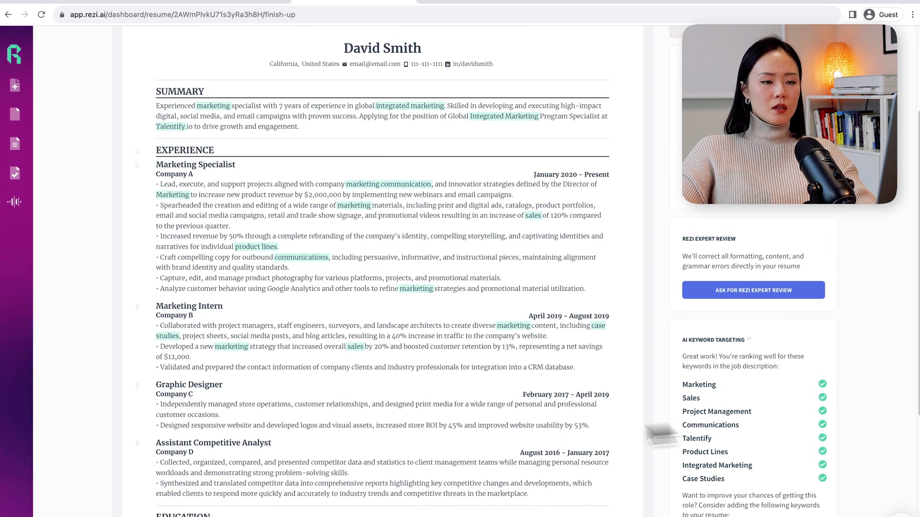
pyautogui.moveTo(381, 322)
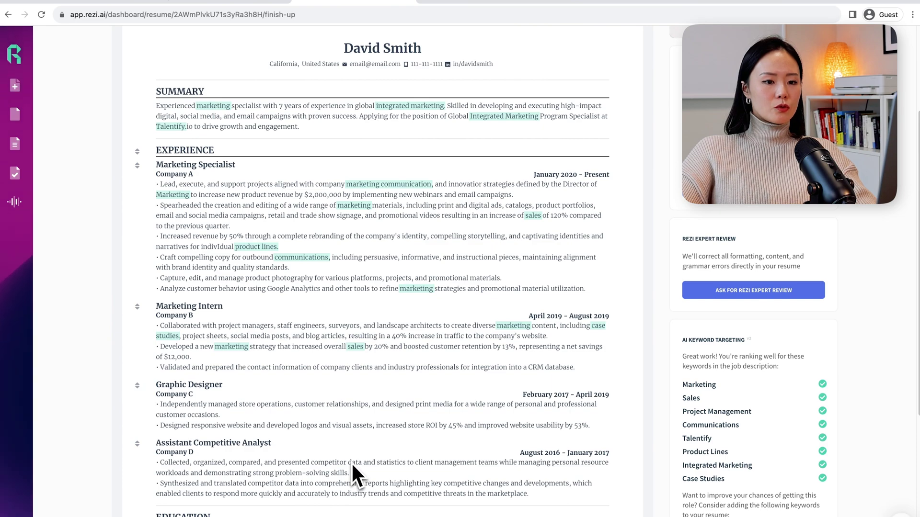
pyautogui.moveTo(381, 287)
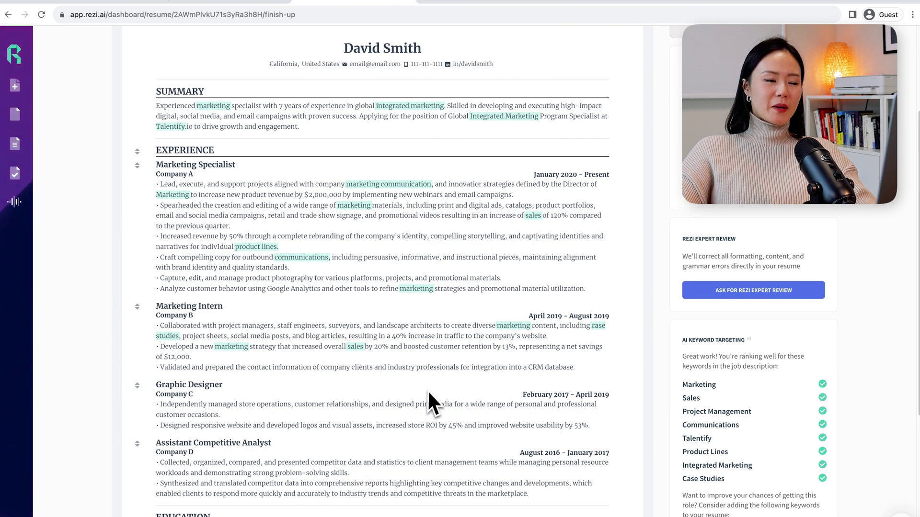
pyautogui.scroll(-5, 430, 402)
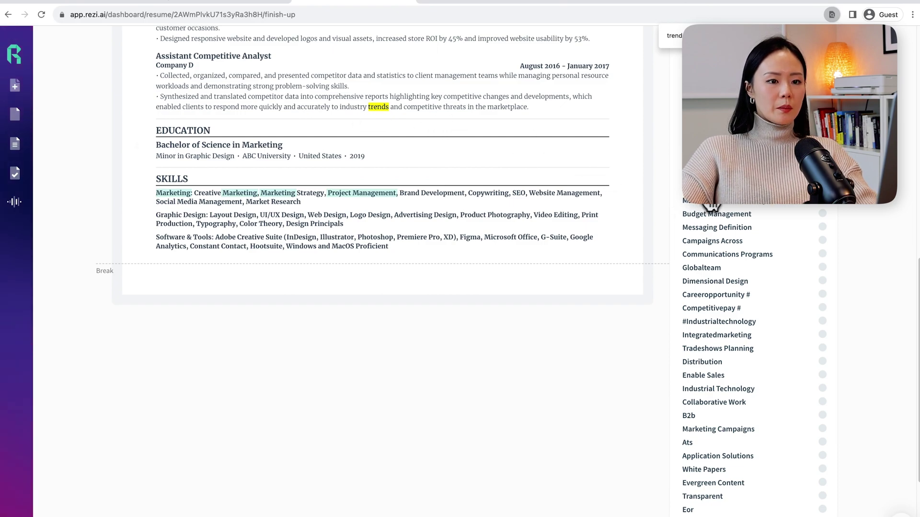
pyautogui.scroll(2, 767, 294)
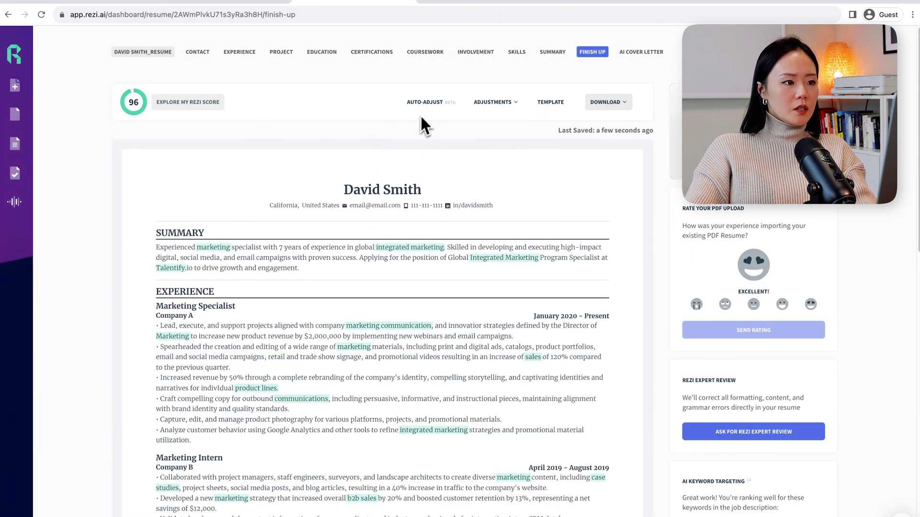
pyautogui.click(435, 112)
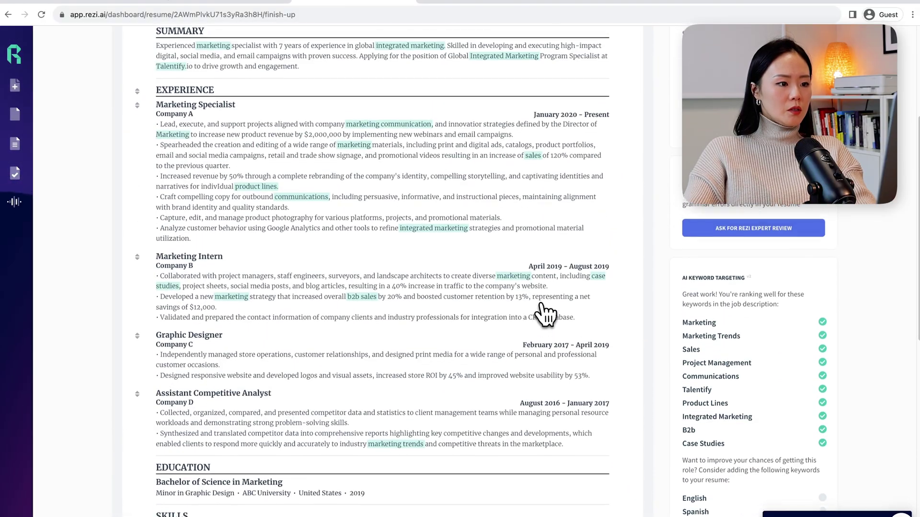
# Step: Review the Content, Format, Optimization and Best Practices audits in the score breakdown, then close it
pyautogui.click(164, 115)
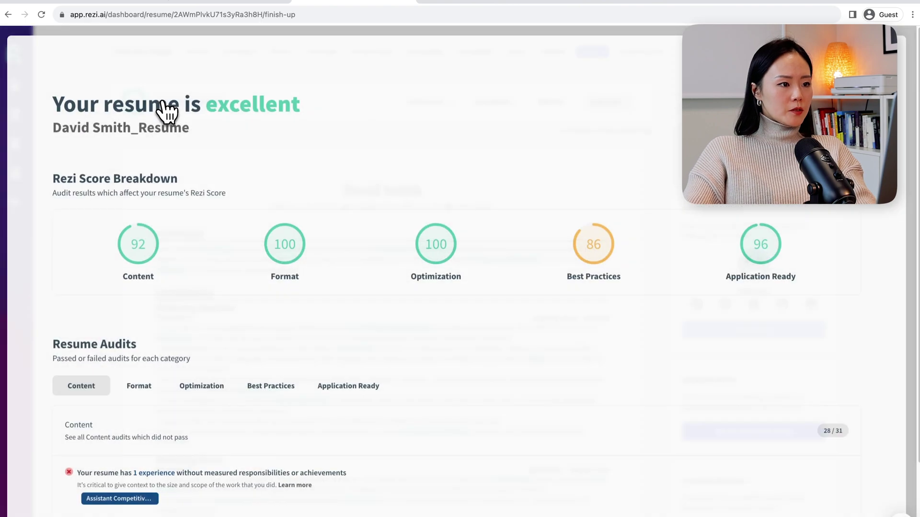
pyautogui.scroll(-2, 132, 374)
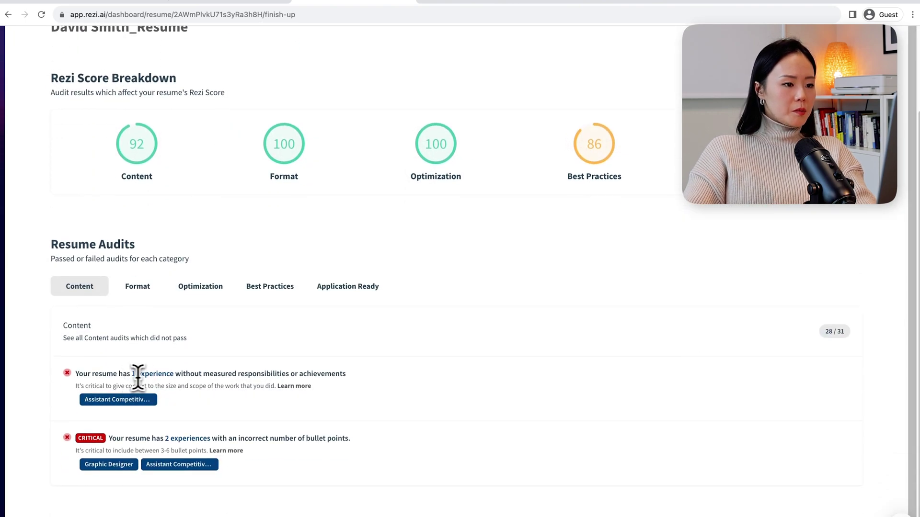
pyautogui.moveTo(138, 375); pyautogui.dragTo(325, 375)
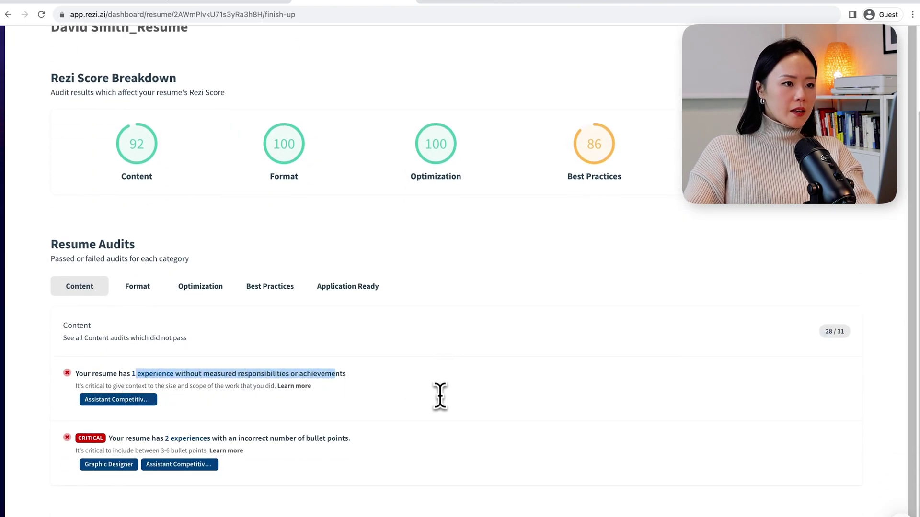
pyautogui.click(147, 288)
pyautogui.click(205, 403)
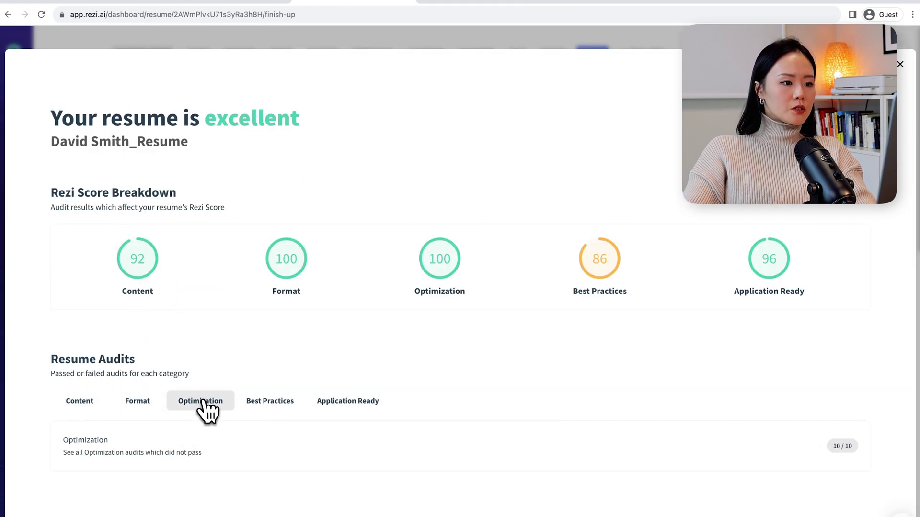
pyautogui.click(277, 410)
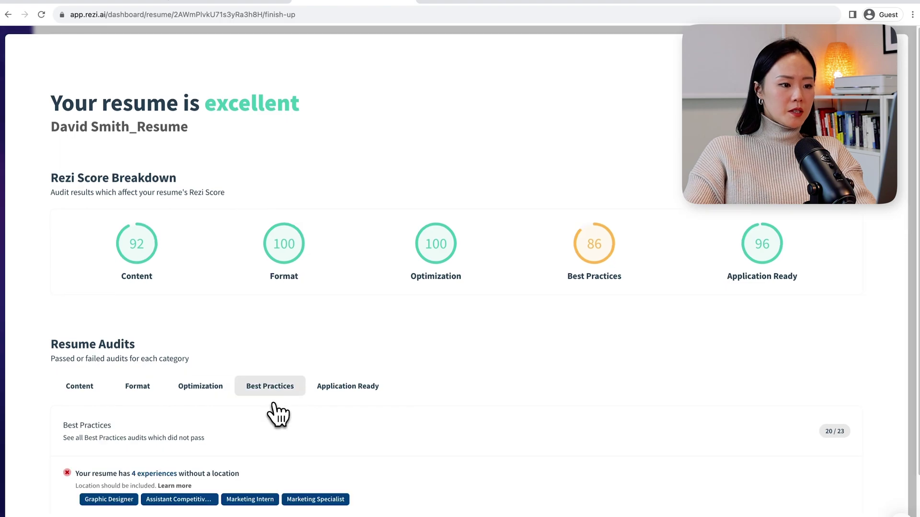
pyautogui.scroll(-2, 488, 392)
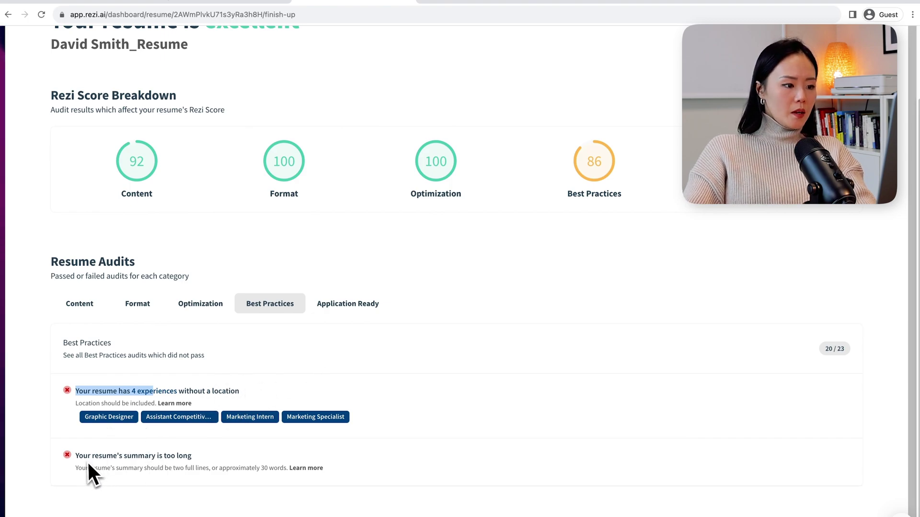
pyautogui.moveTo(178, 455); pyautogui.dragTo(208, 453)
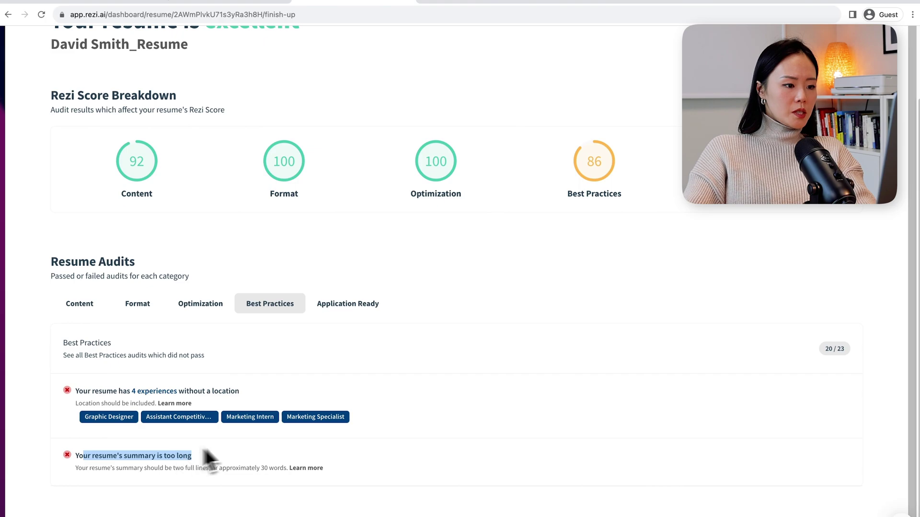
pyautogui.scroll(2, 751, 304)
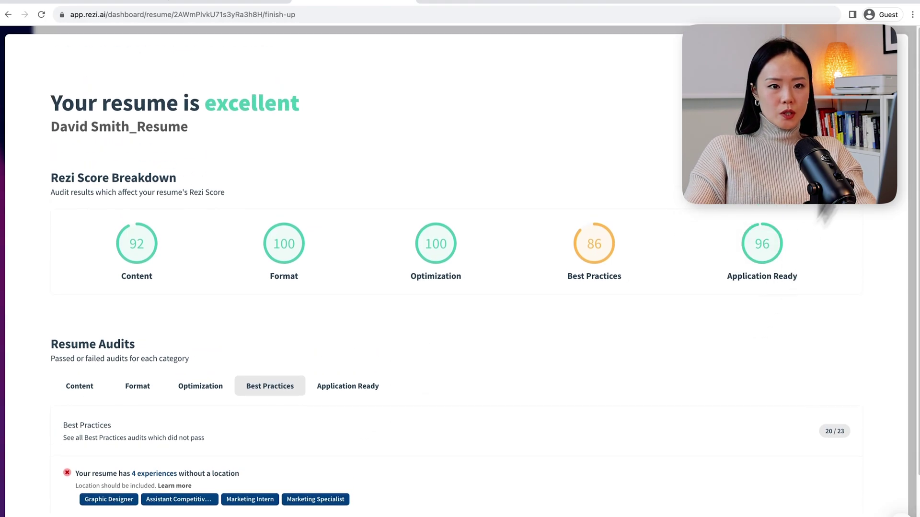
pyautogui.click(900, 49)
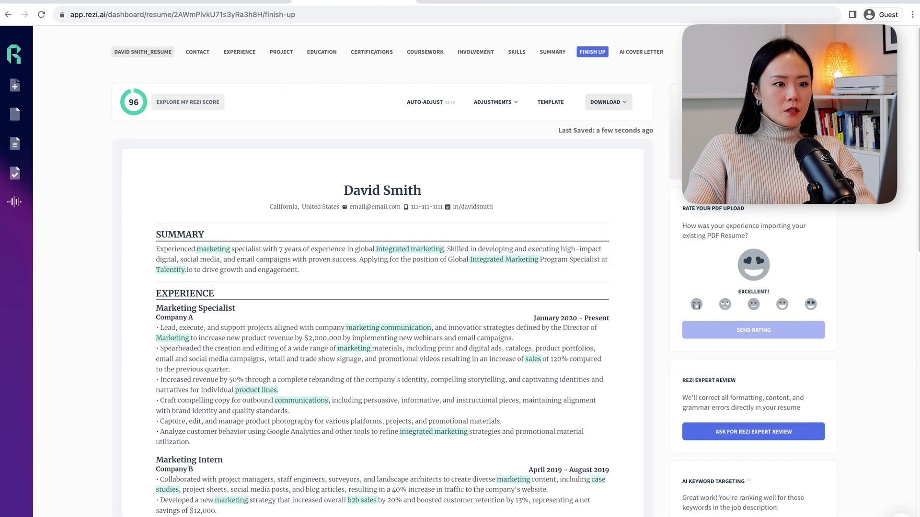
# Step: Replace the summary with an AI-written one highlighting Marketing, on campaign design and global teams
pyautogui.click(541, 55)
pyautogui.click(461, 142)
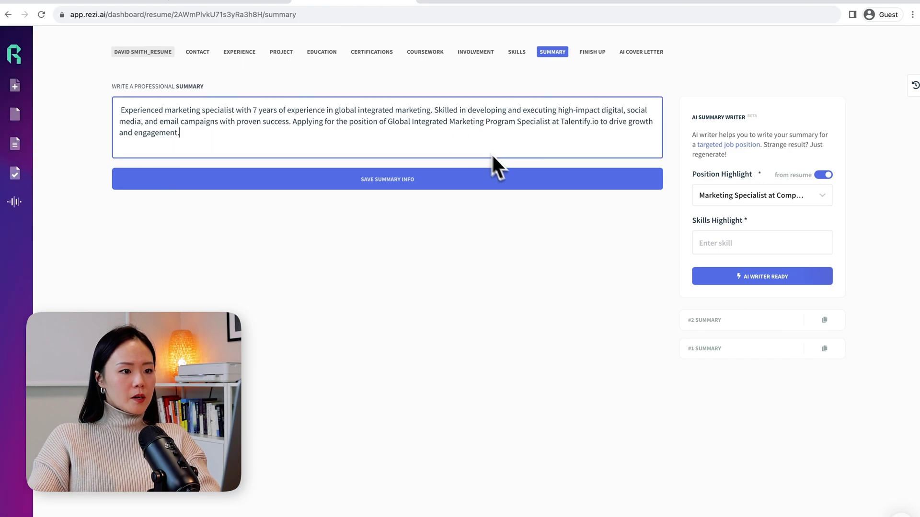
pyautogui.hotkey('ctrl', 'a')
pyautogui.click(772, 271)
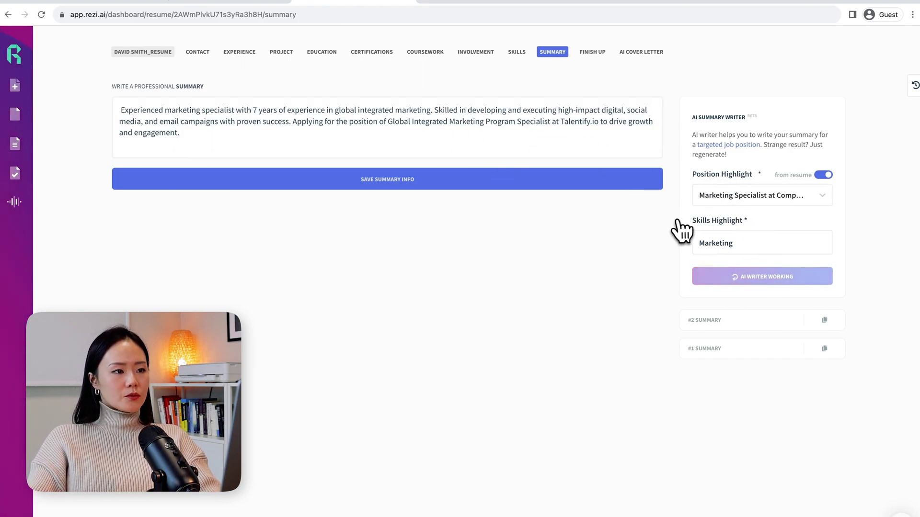
pyautogui.click(593, 52)
pyautogui.scroll(-10, 639, 212)
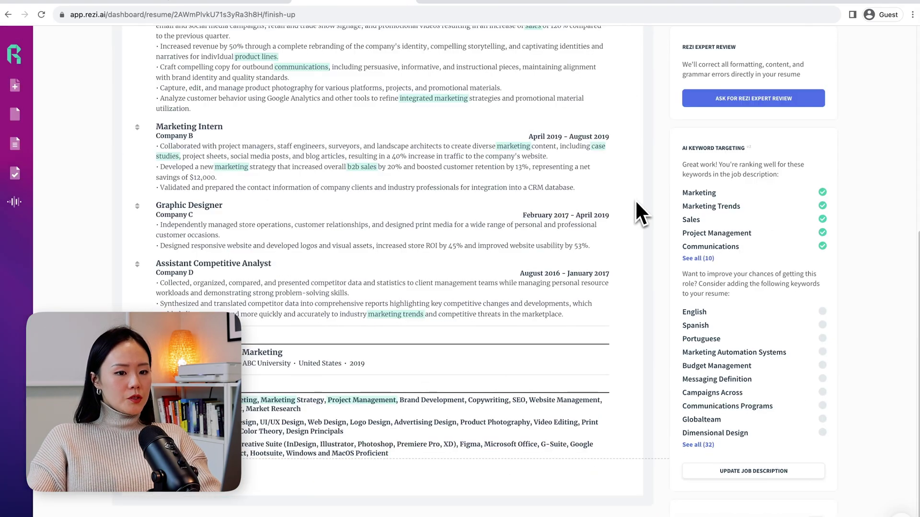
pyautogui.scroll(10, 636, 198)
# Step: Try another resume font and apply a blue accent colour to the name and job titles
pyautogui.click(550, 101)
pyautogui.scroll(-5, 742, 336)
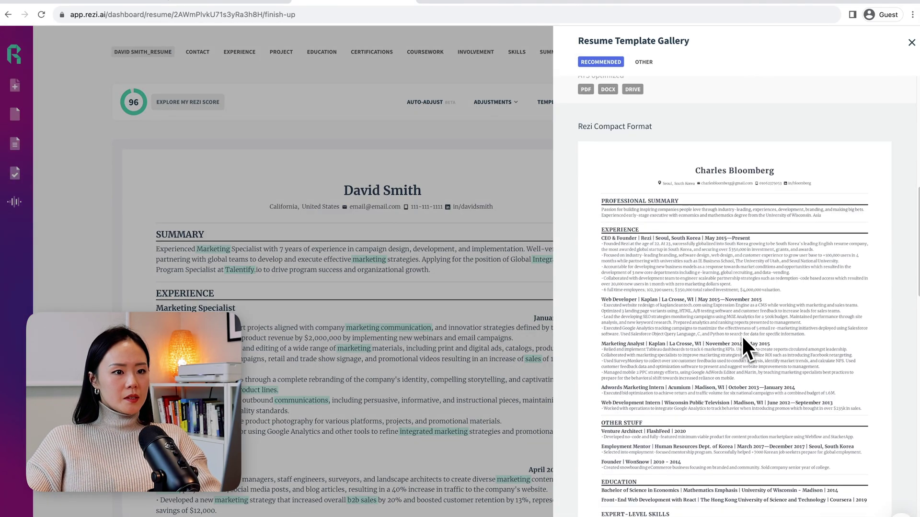
pyautogui.click(499, 105)
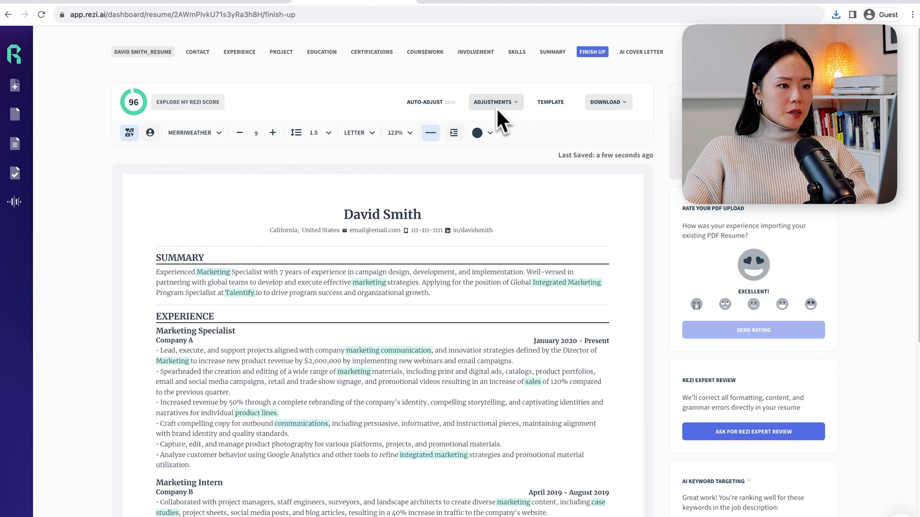
pyautogui.click(194, 133)
pyautogui.click(220, 174)
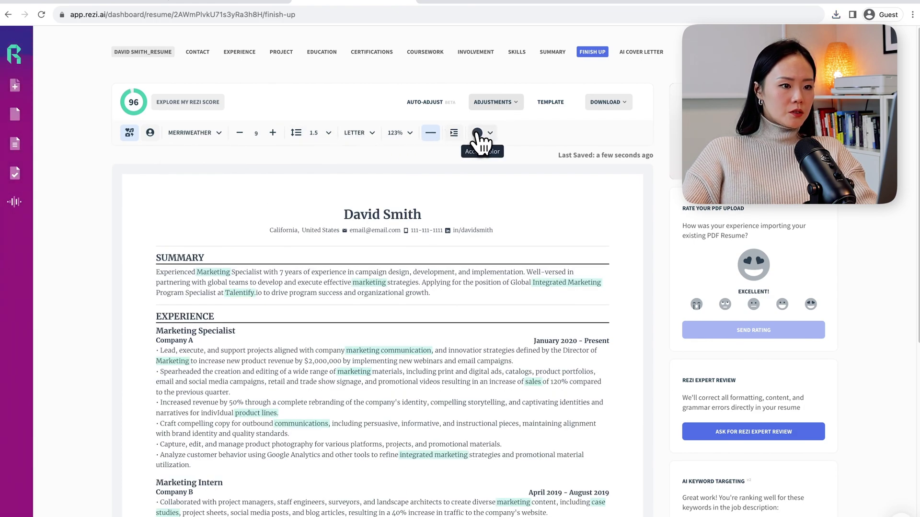
pyautogui.click(478, 137)
pyautogui.click(498, 159)
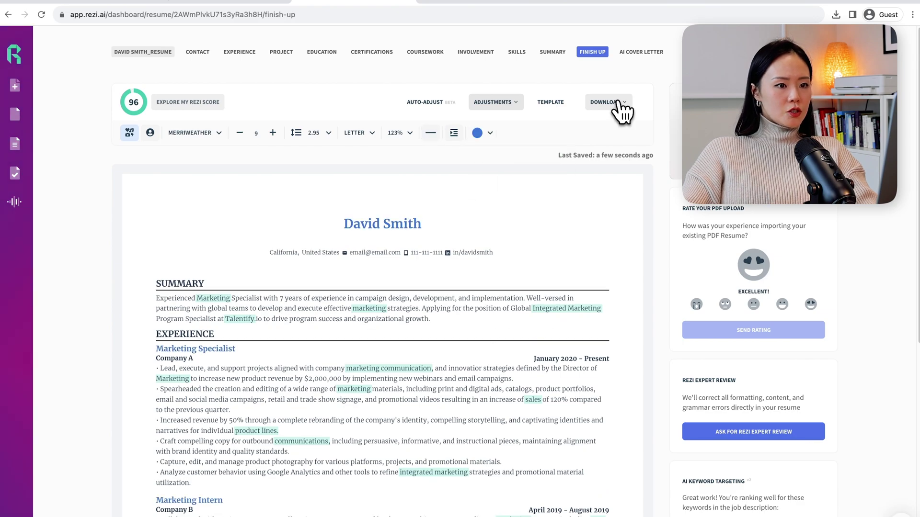